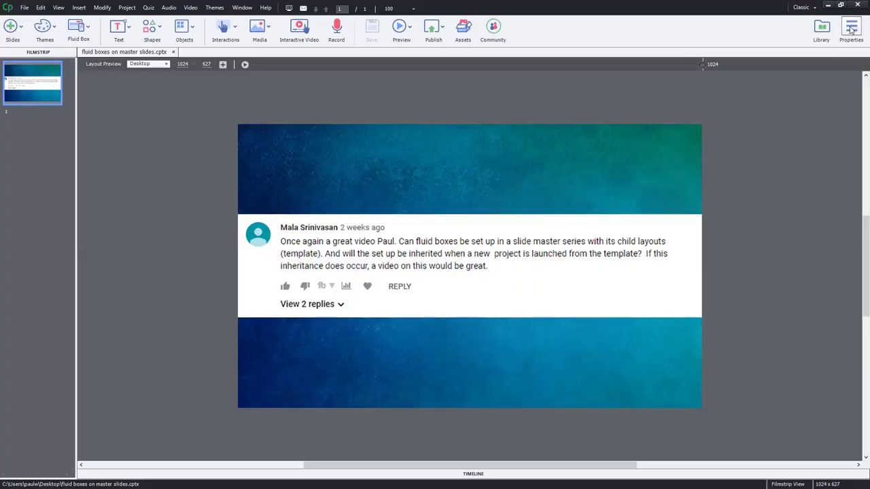
Switch to Master Slide view and select the 3 Standard Content master layout
click(851, 30)
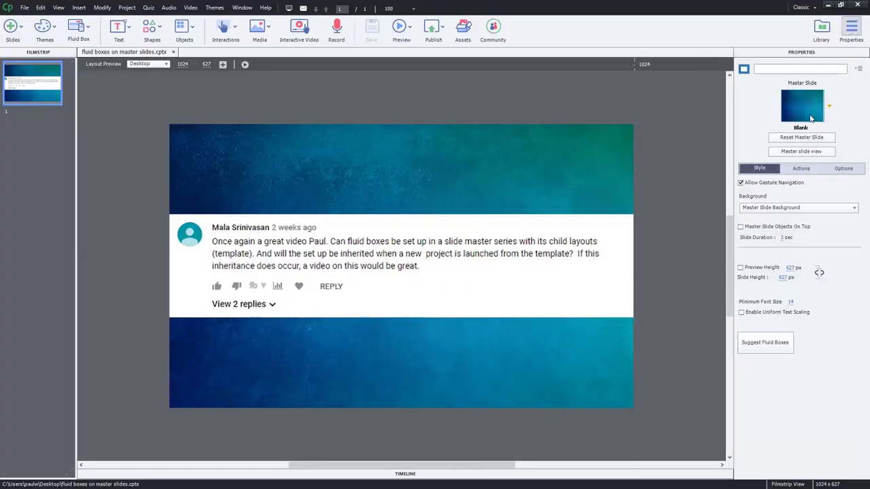
click(800, 151)
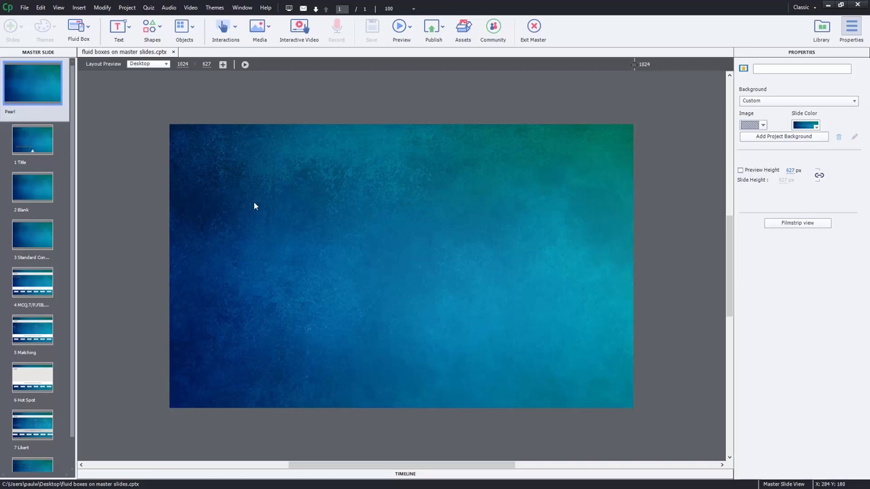
click(28, 235)
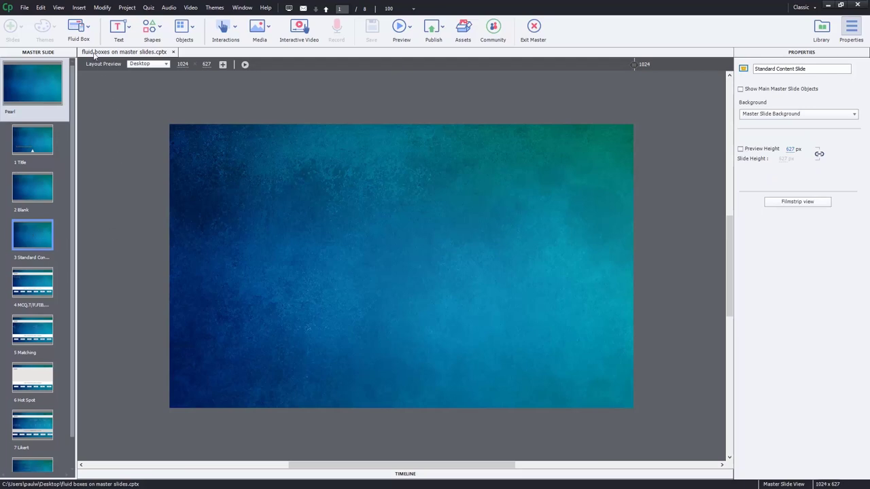
Insert a vertical fluid box FB_5 containing three stacked child boxes FB_6, FB_7 and FB_8
click(87, 28)
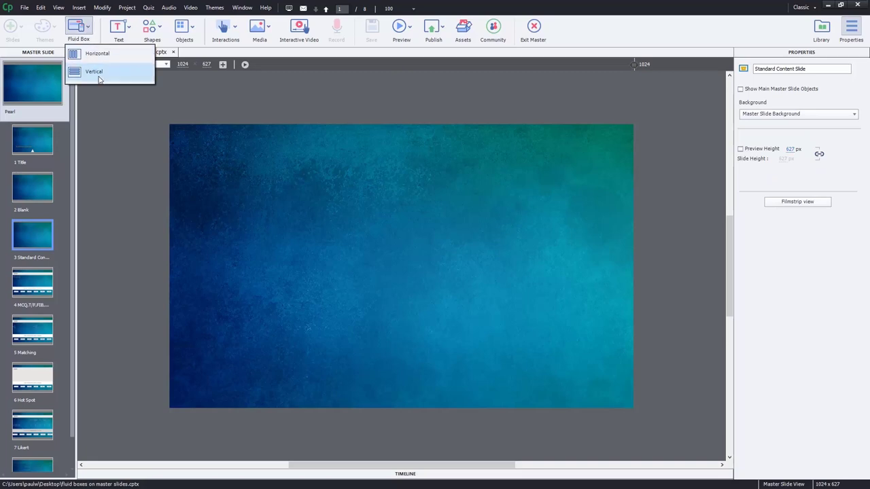
mouse_move(98, 79)
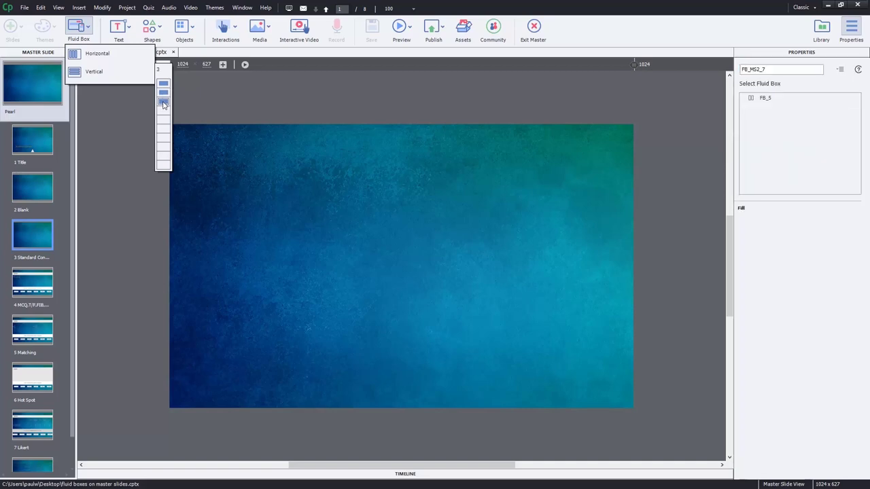
click(163, 102)
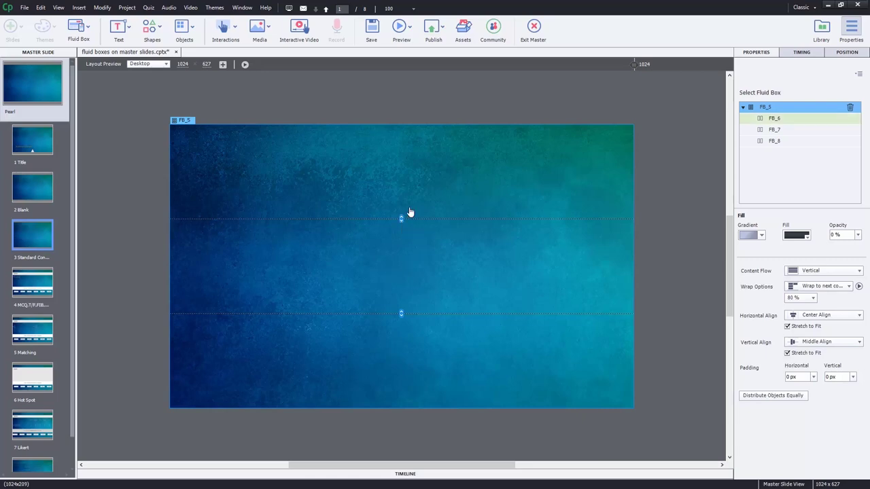
Set the top fluid box FB_6 height to 10%, then select the bottom box FB_8
click(586, 170)
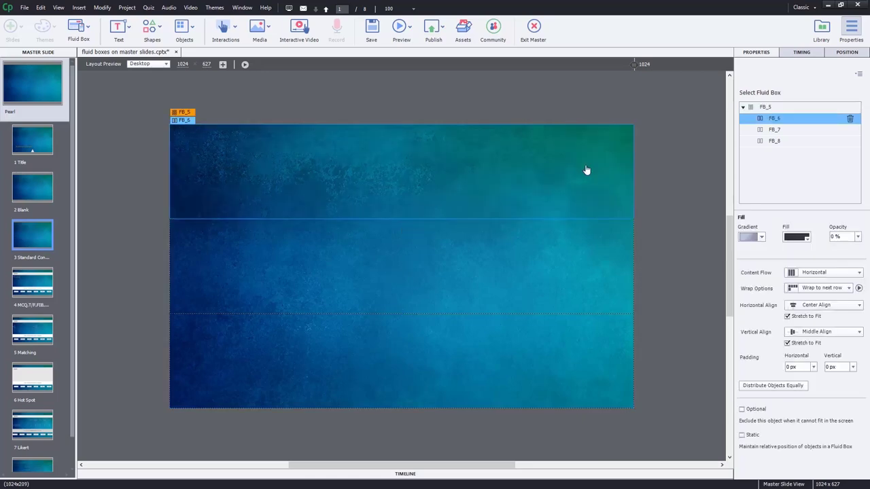
click(847, 52)
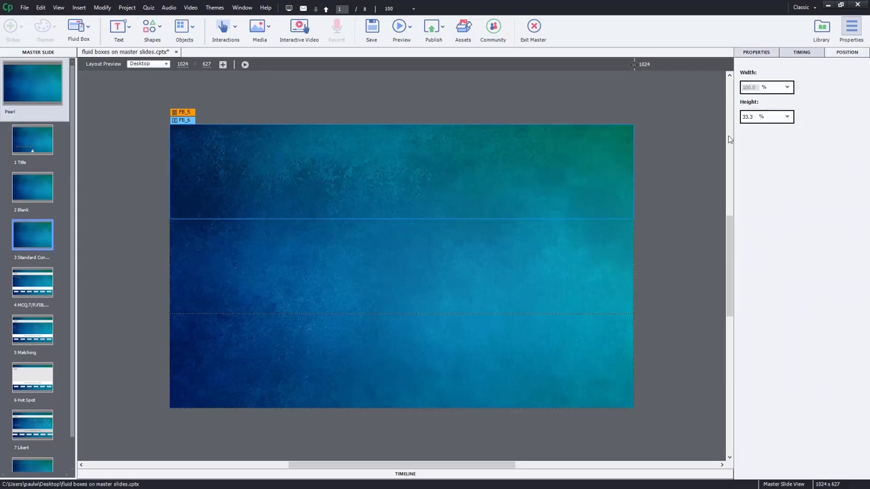
double_click(753, 116)
text(10)
key(Return)
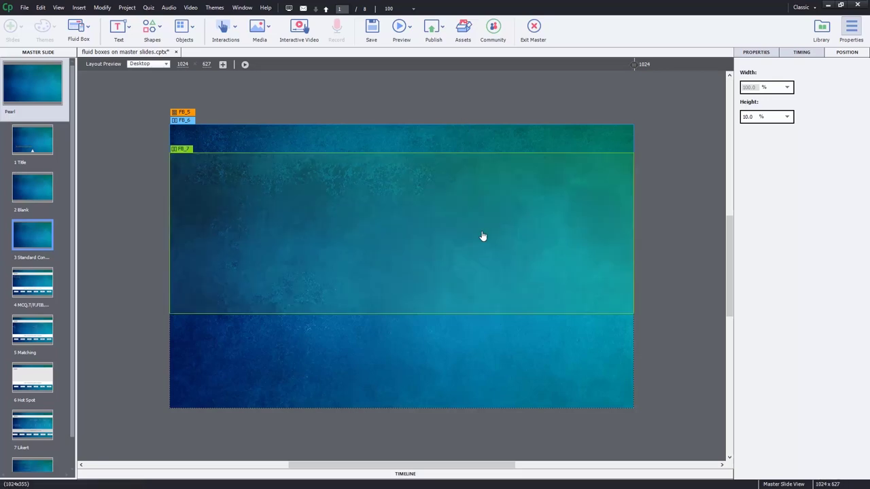
click(536, 361)
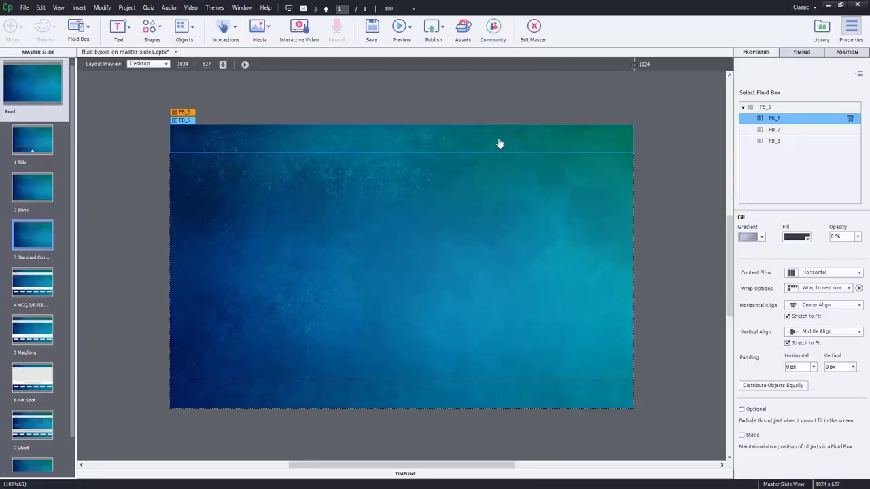
Insert the image Captivate -logo-white.png into the top fluid box FB_6
click(269, 32)
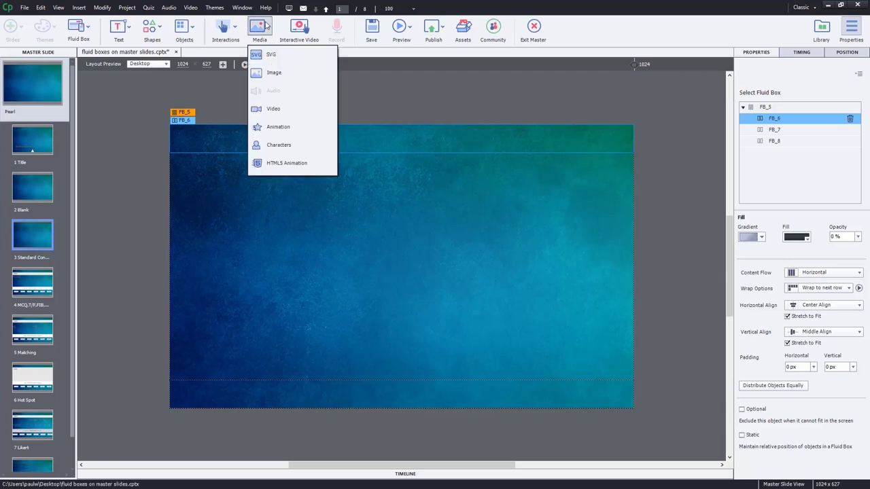
click(269, 71)
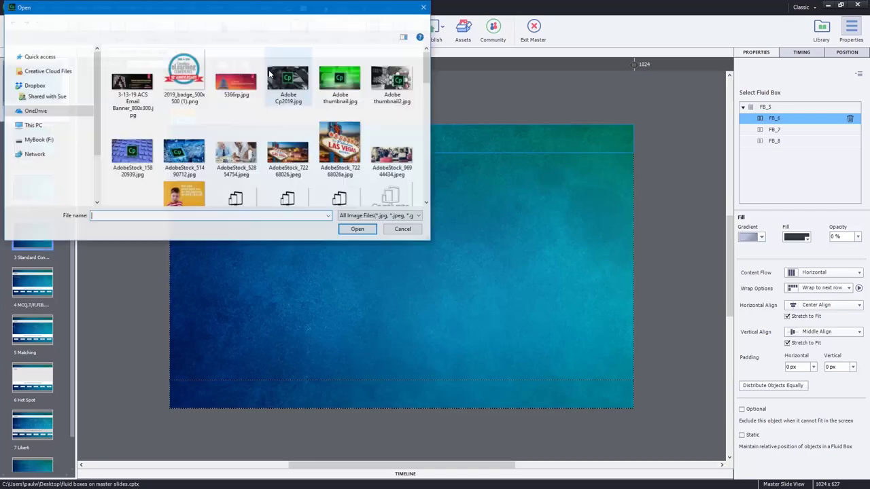
scroll(314, 118, down, 2)
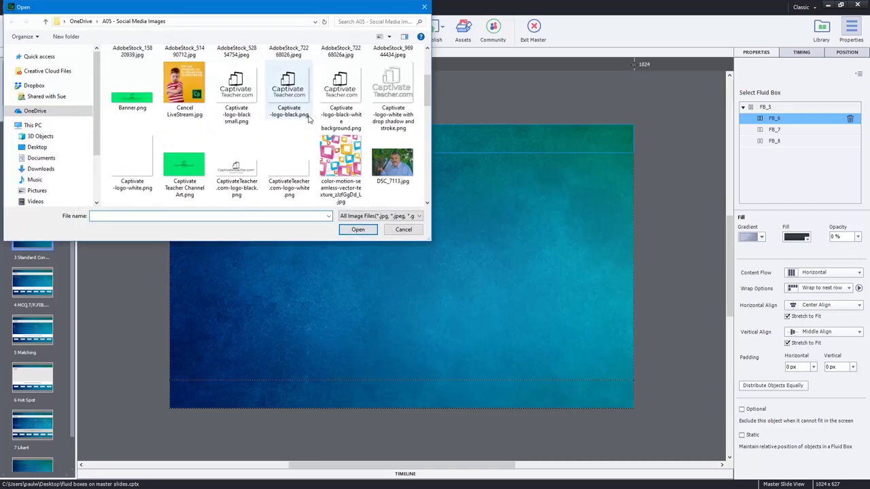
click(133, 163)
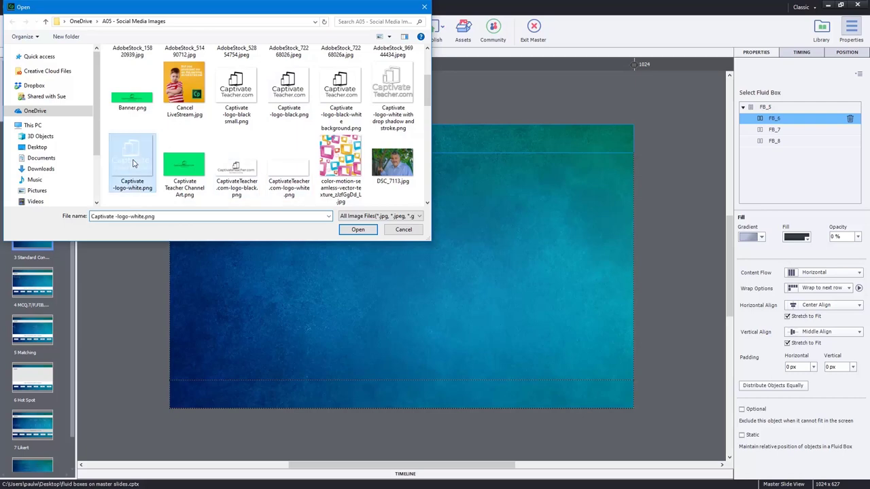
click(357, 229)
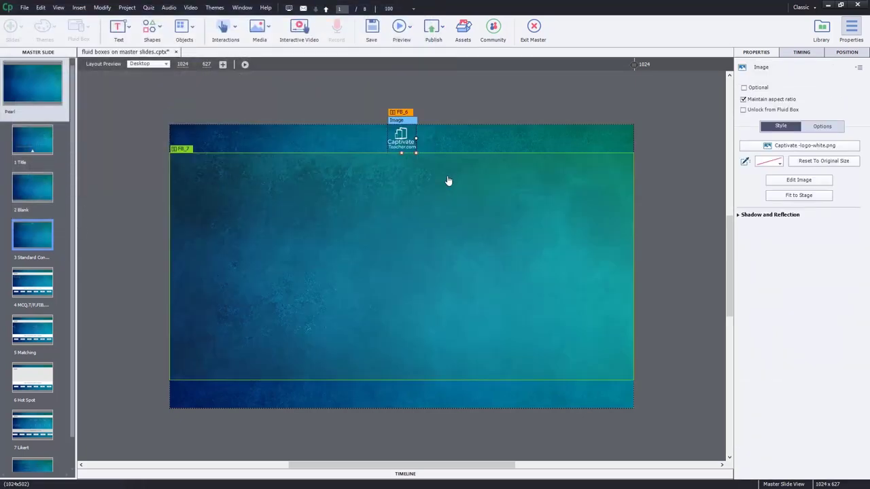
Add a title placeholder to the top fluid box strip beside the logo
click(446, 146)
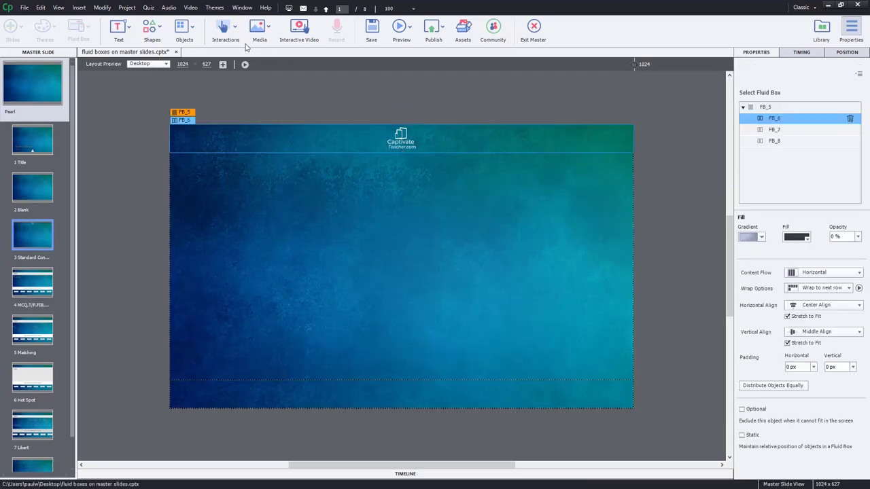
click(119, 27)
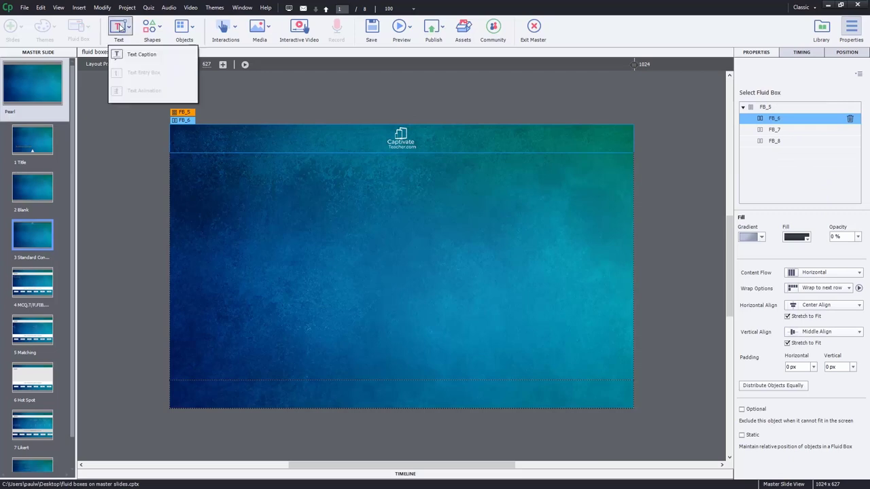
click(80, 7)
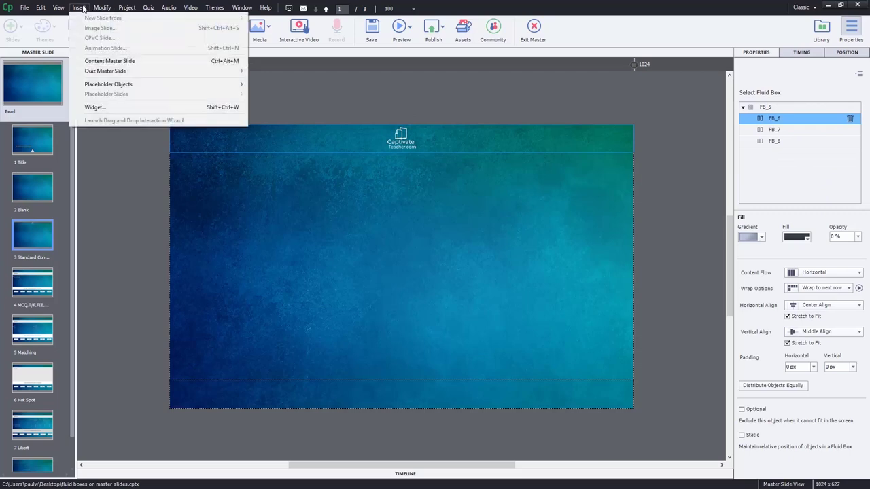
mouse_move(112, 85)
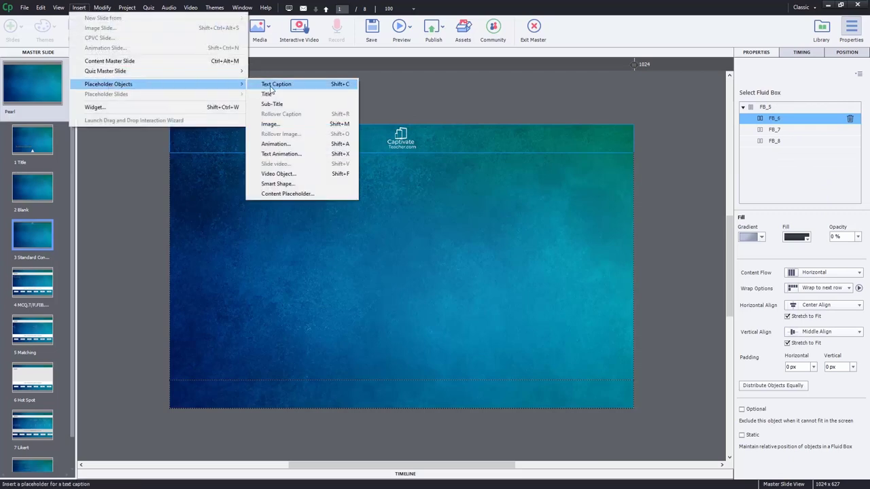
click(275, 95)
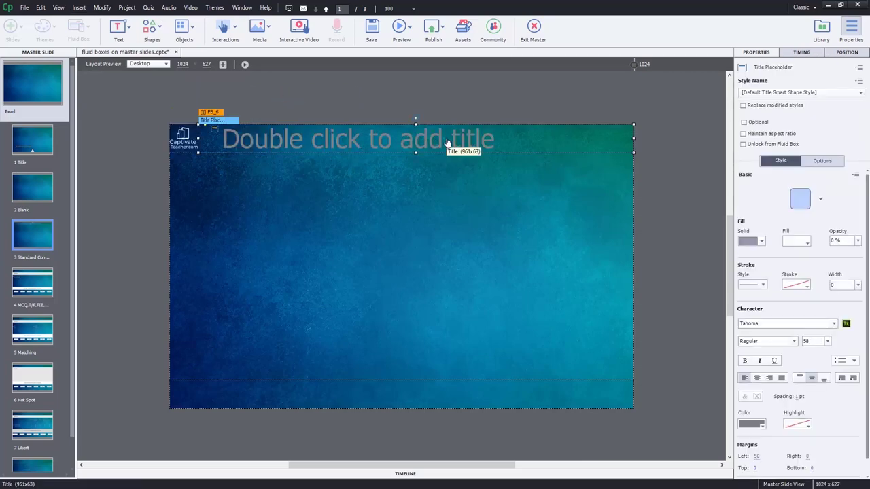
Style the title placeholder in Trebuchet MS, 28 pt, white text
click(774, 322)
text(Trebuchet MS)
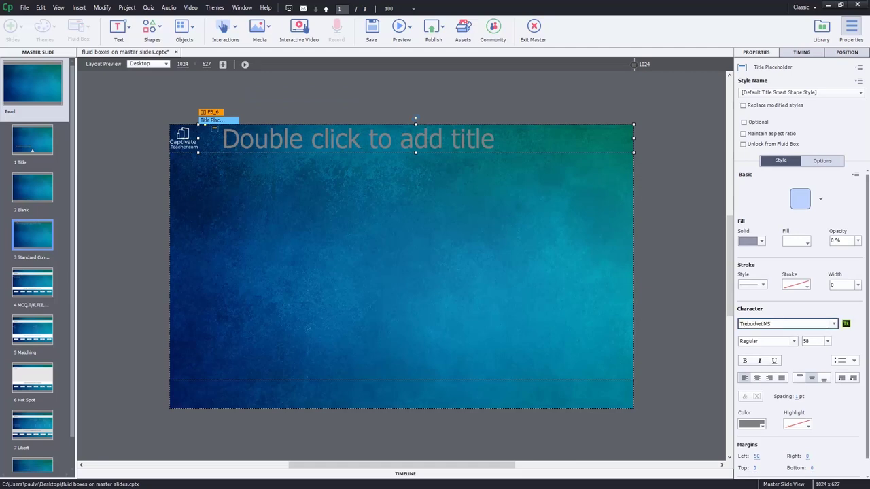
key(Return)
key(Tab)
key(Tab)
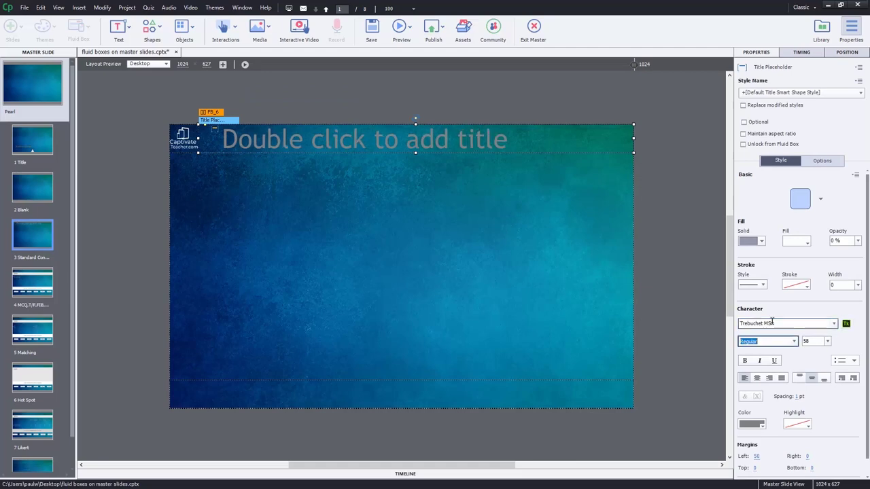
text(28)
key(Tab)
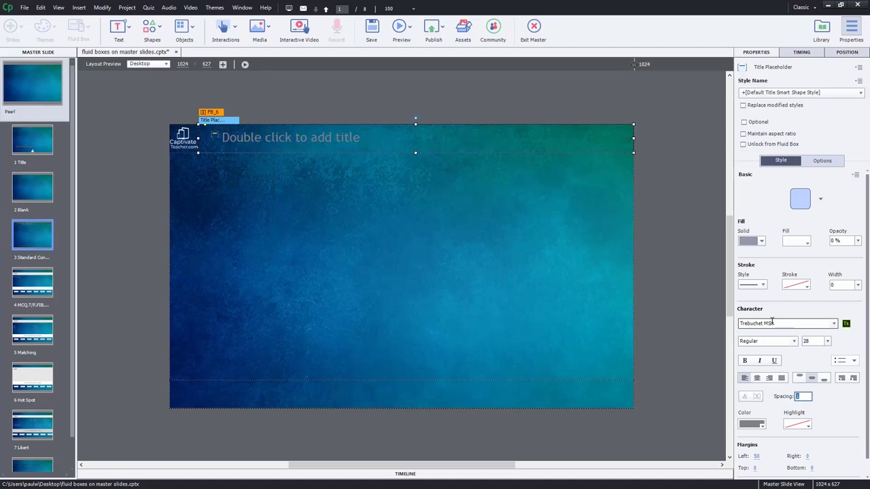
click(753, 424)
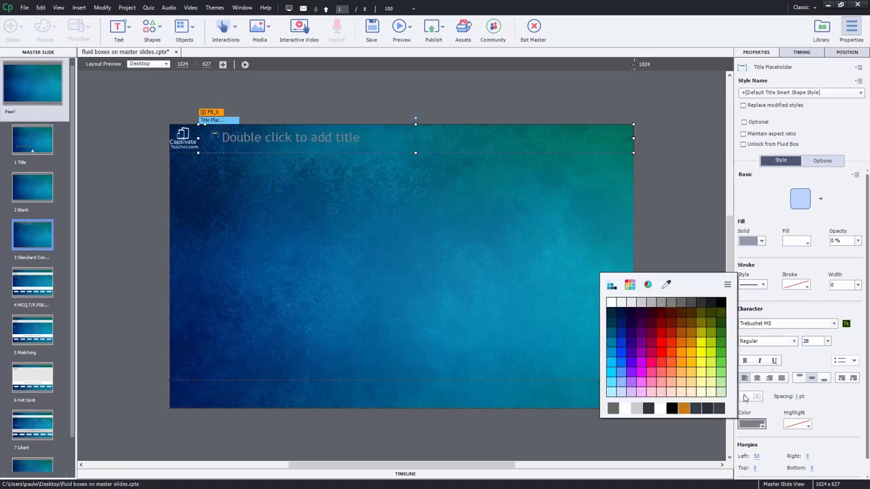
click(611, 303)
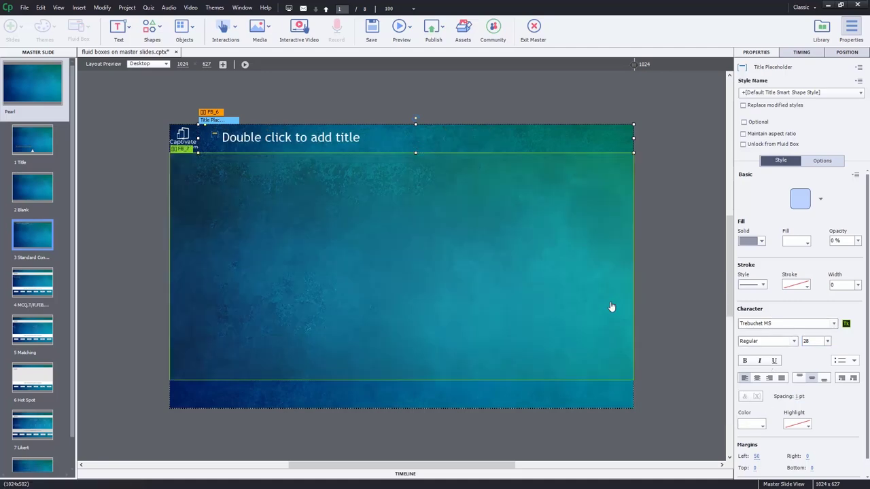
click(659, 187)
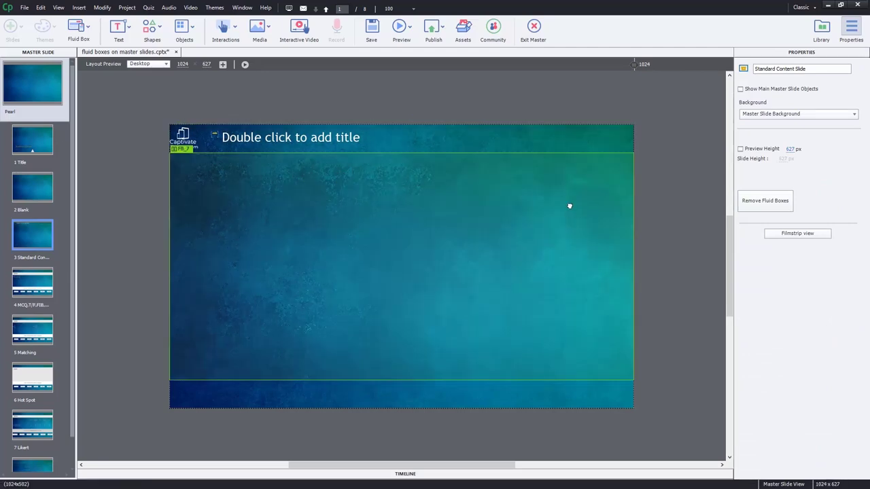
Select fluid box FB_7, then the bottom fluid box FB_8
click(570, 211)
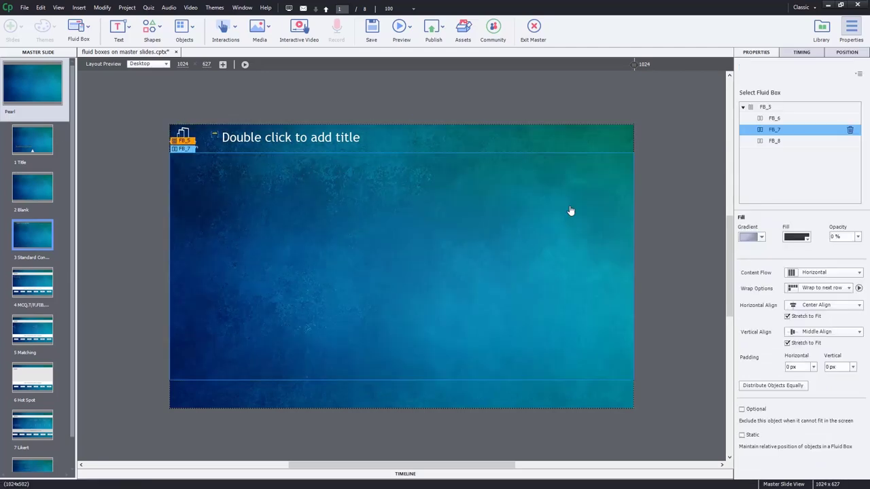
click(556, 395)
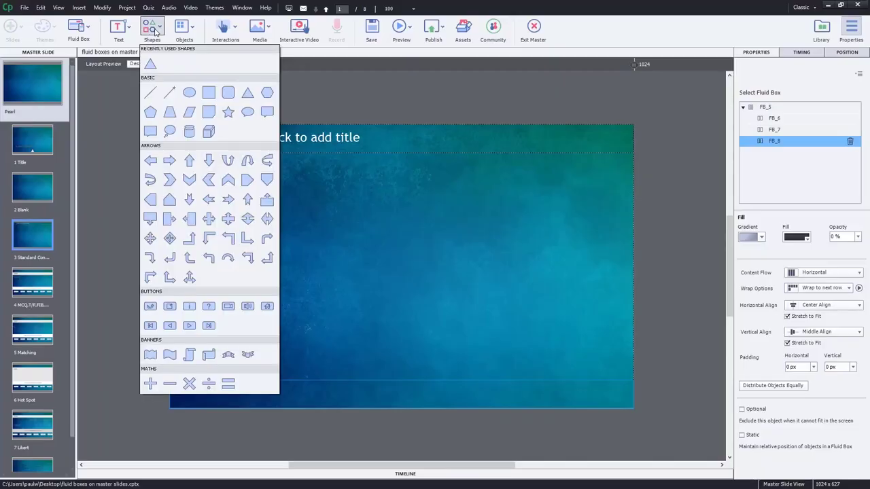
Draw a triangle in FB_8, rotate it 90° to point right, and enable Use as Button
click(150, 64)
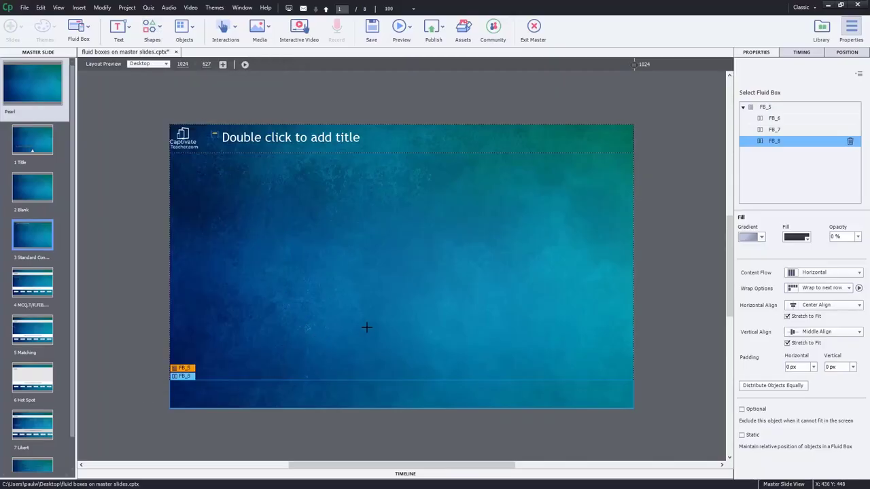
drag(379, 398, 424, 354)
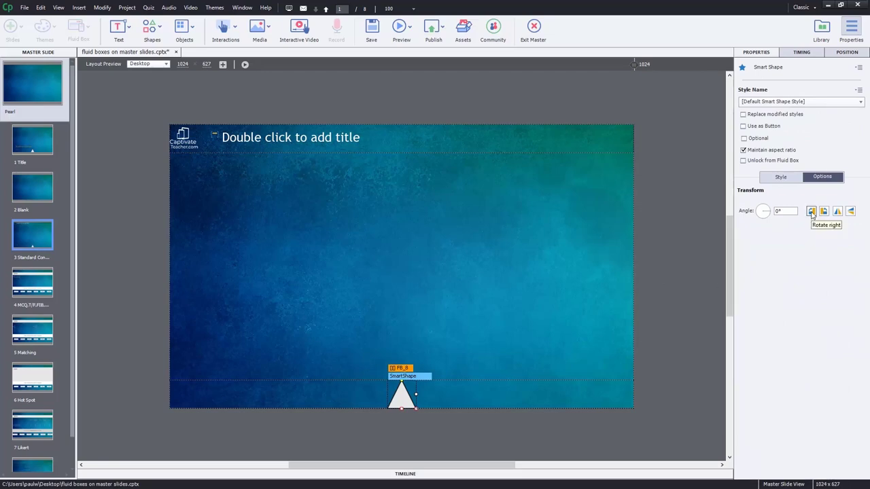
click(812, 212)
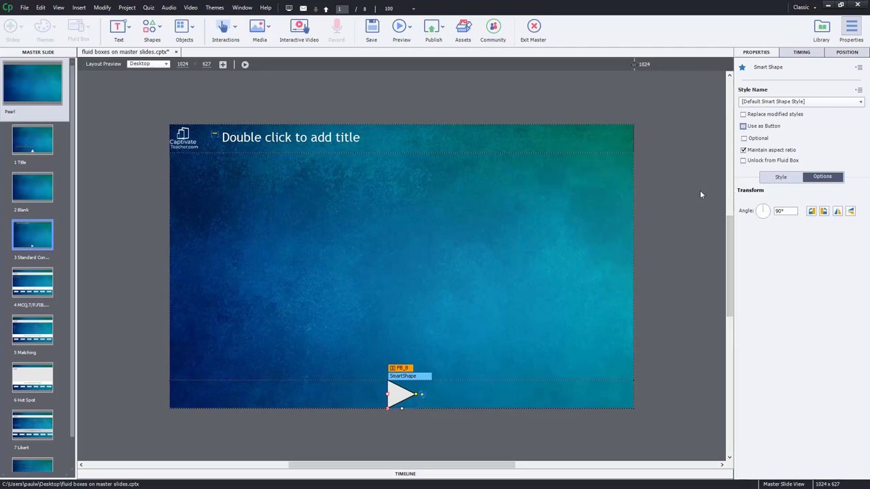
key(space)
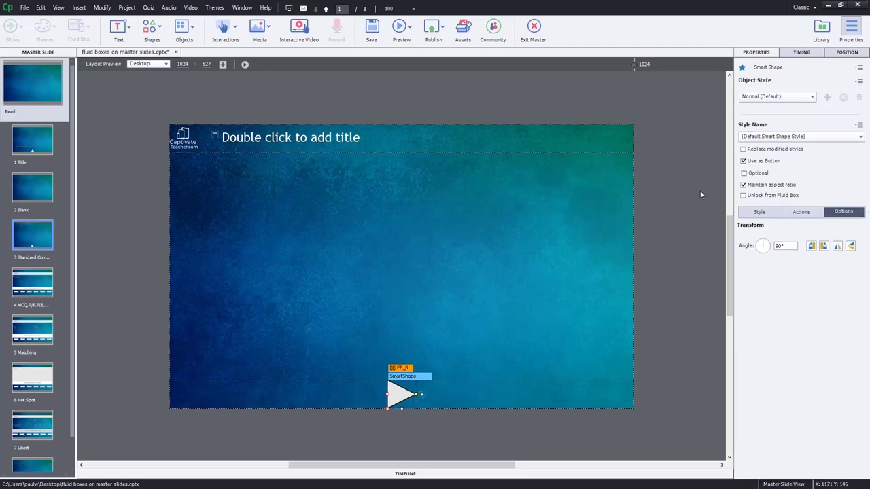
Enable Hand Cursor and Disable Click Sound in the triangle button's Actions settings
click(760, 212)
click(799, 212)
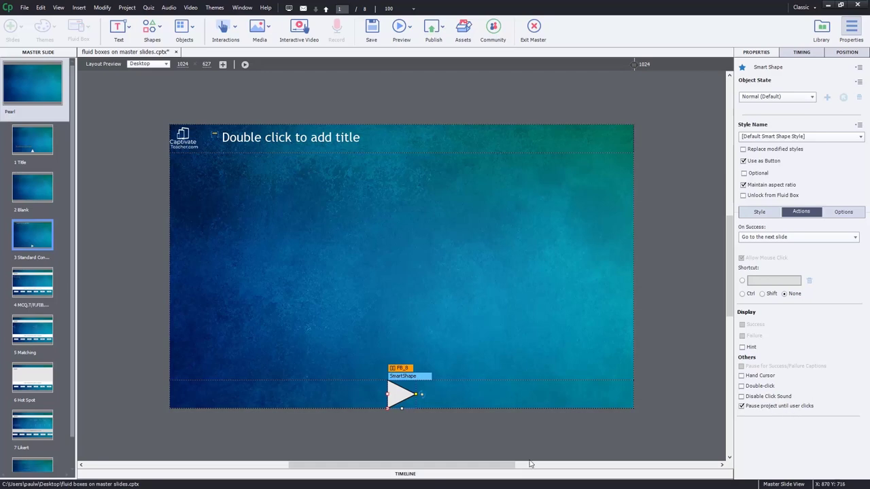
click(396, 474)
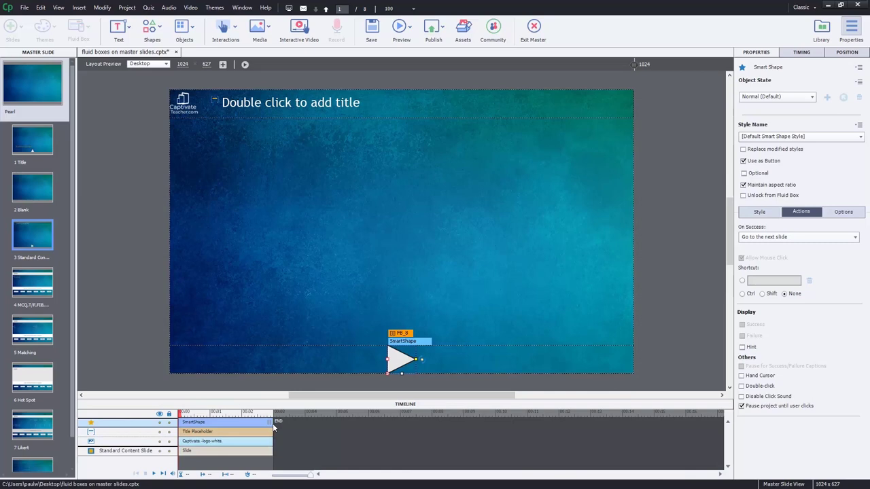
click(552, 405)
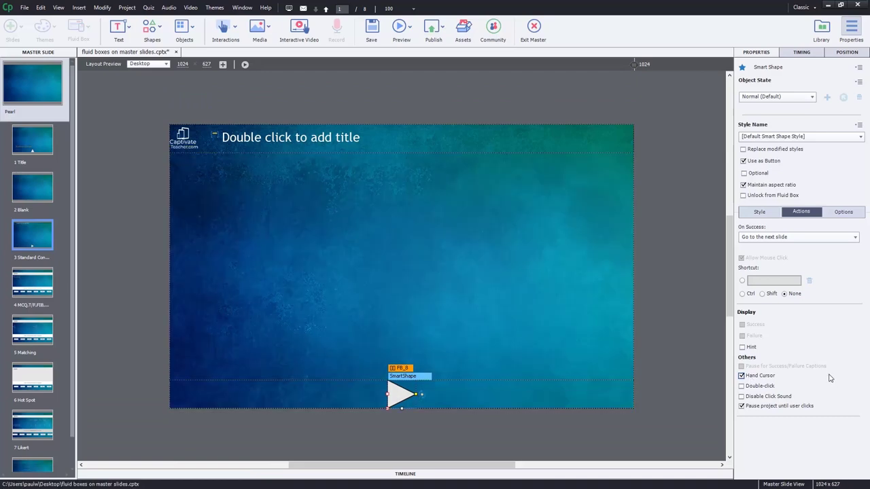
click(759, 397)
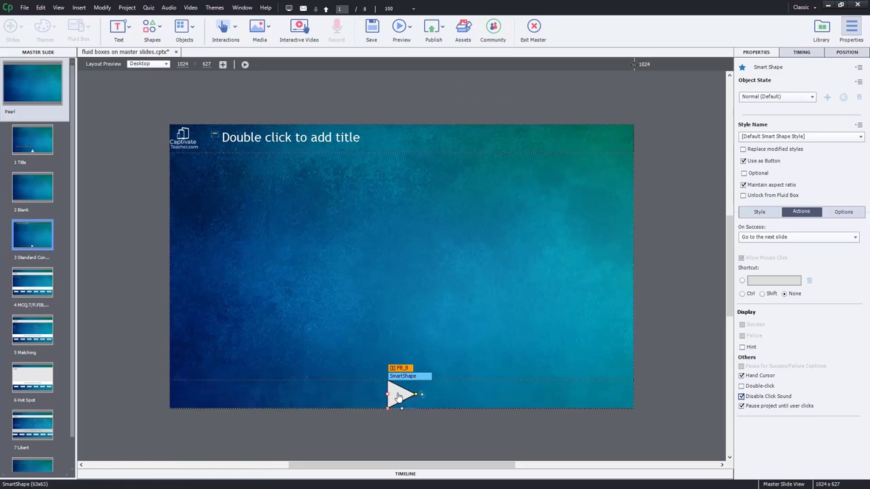
Duplicate the triangle button and set the left copy's On Success to Go to the previous slide
key(ctrl+d)
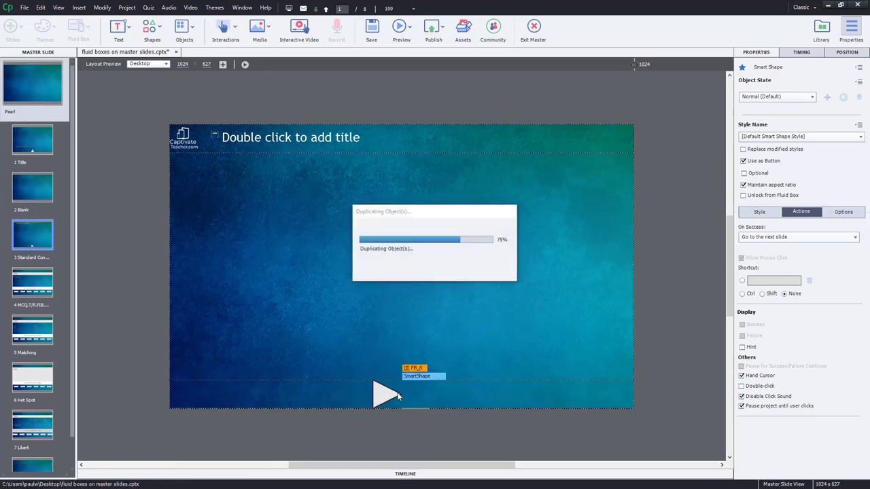
click(387, 398)
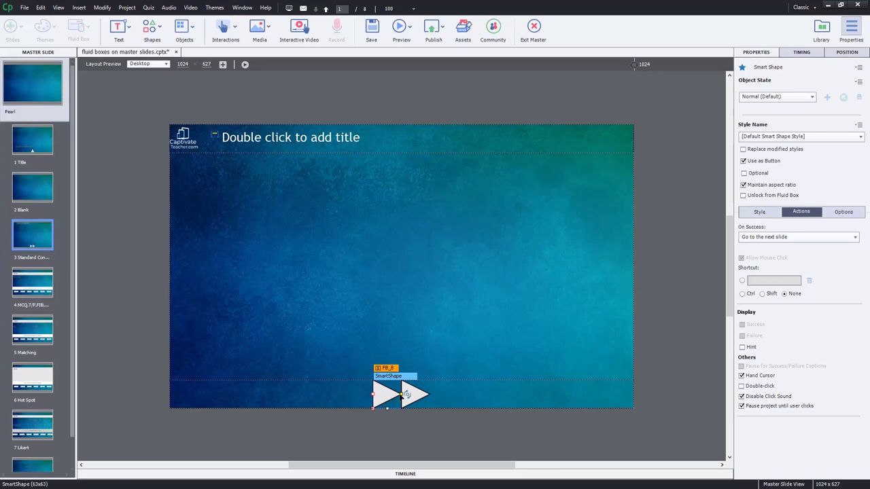
click(779, 239)
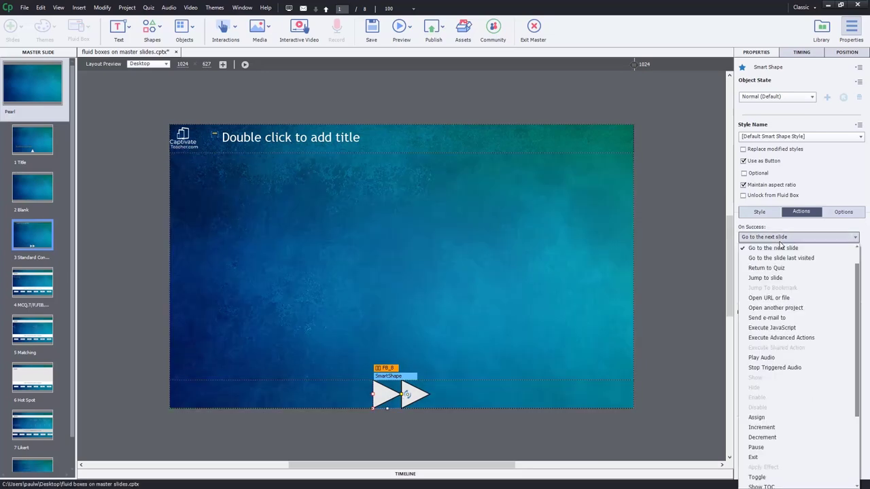
scroll(857, 259, up, 1)
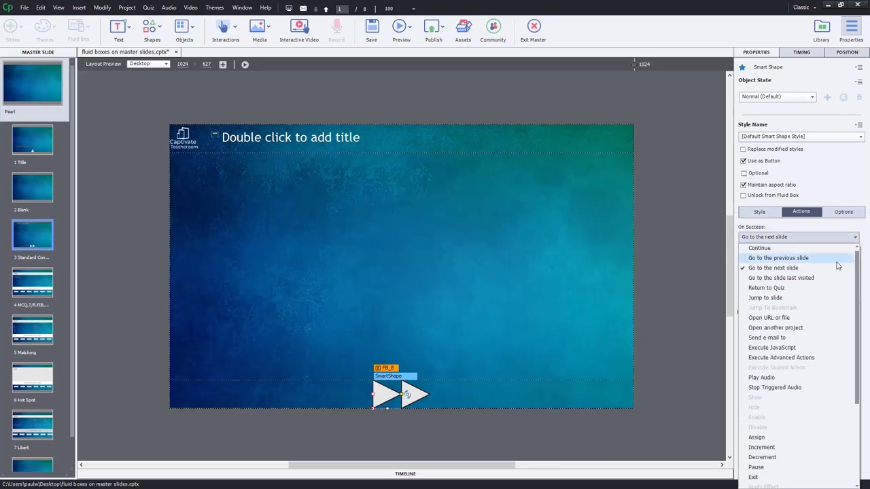
click(820, 263)
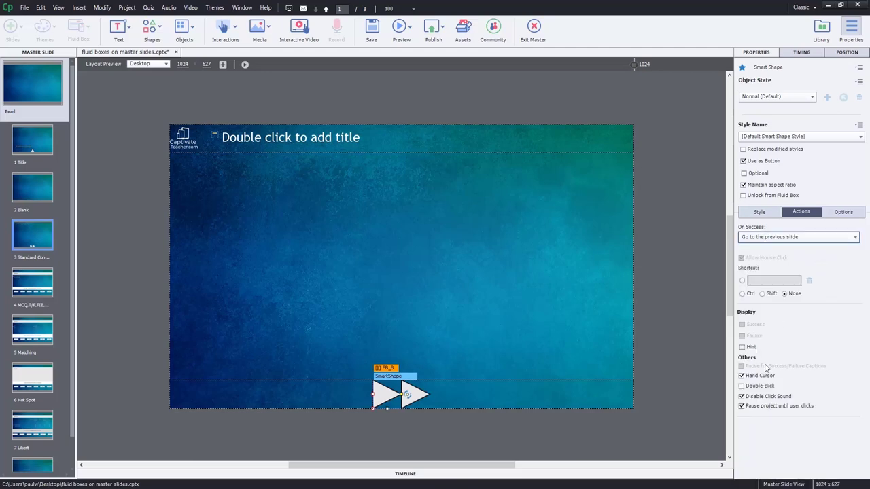
Rotate the left triangle to -90° so it points left
click(844, 213)
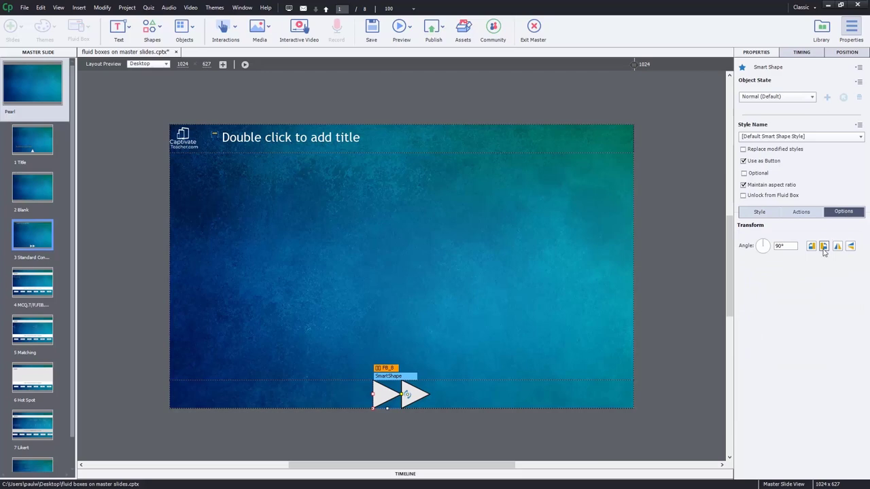
click(823, 246)
click(823, 246)
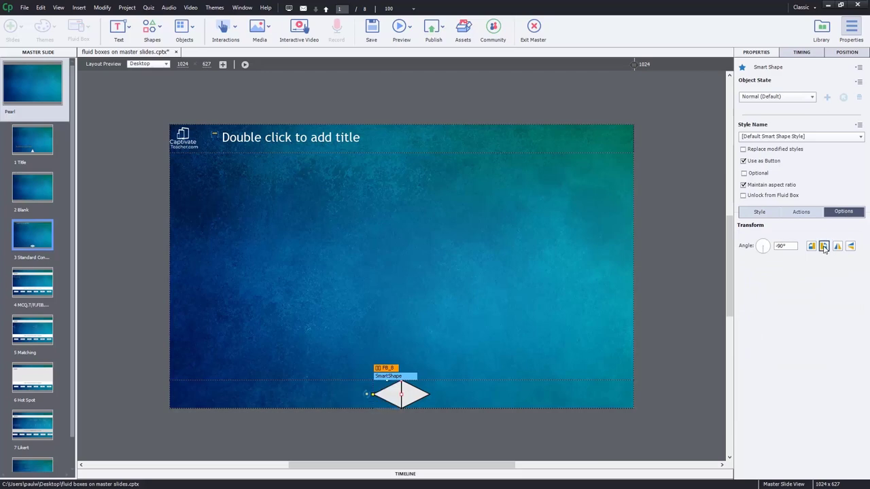
click(635, 270)
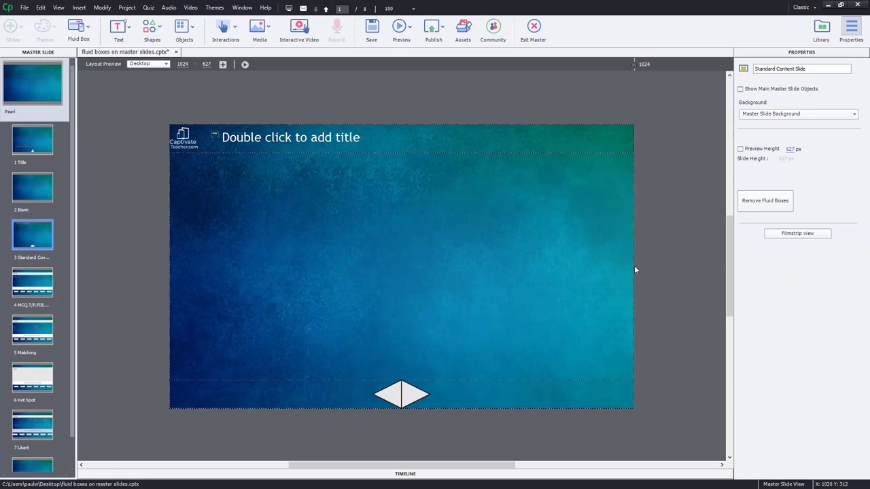
Set parent fluid box FB_5's Wrap Options to Squeeze in a column, then select FB_6
click(527, 252)
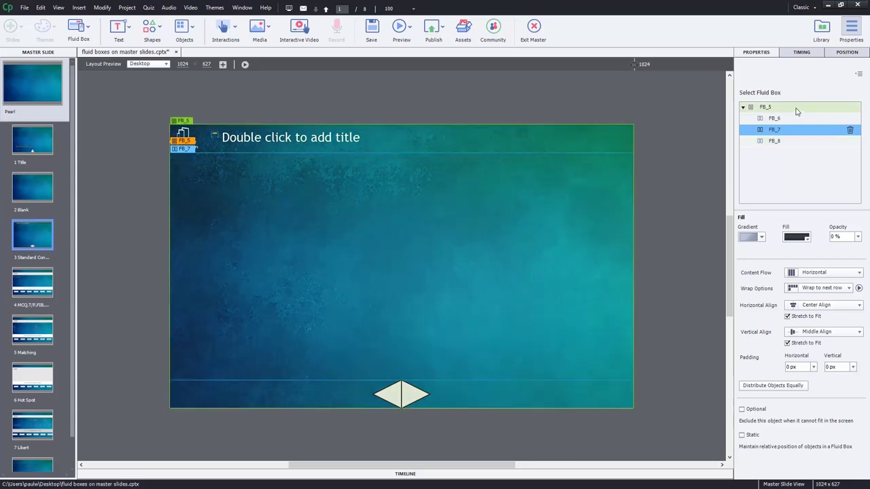
click(796, 109)
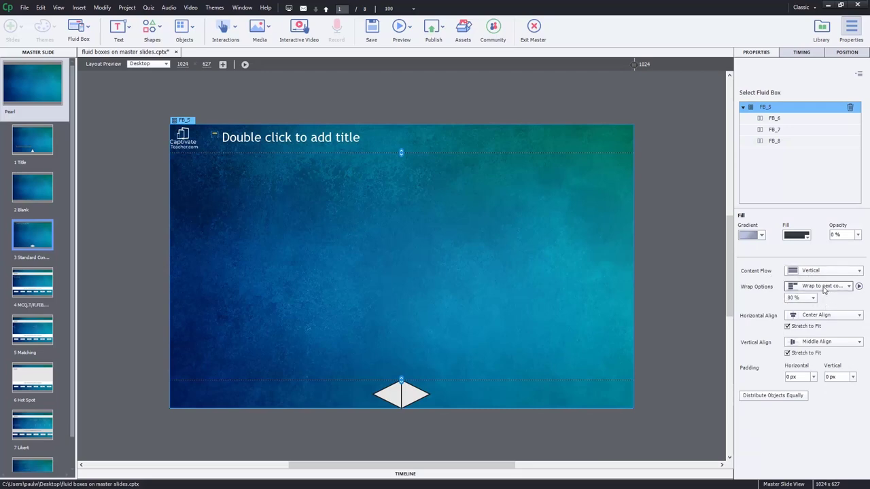
click(819, 287)
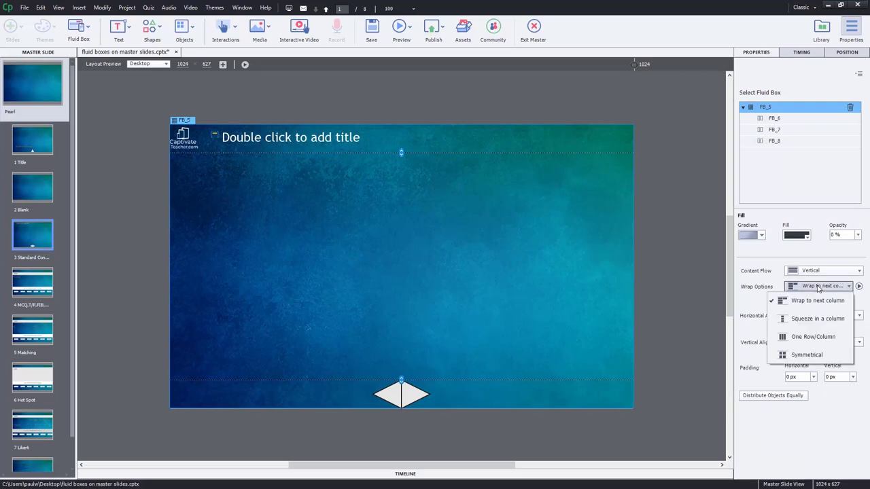
click(818, 319)
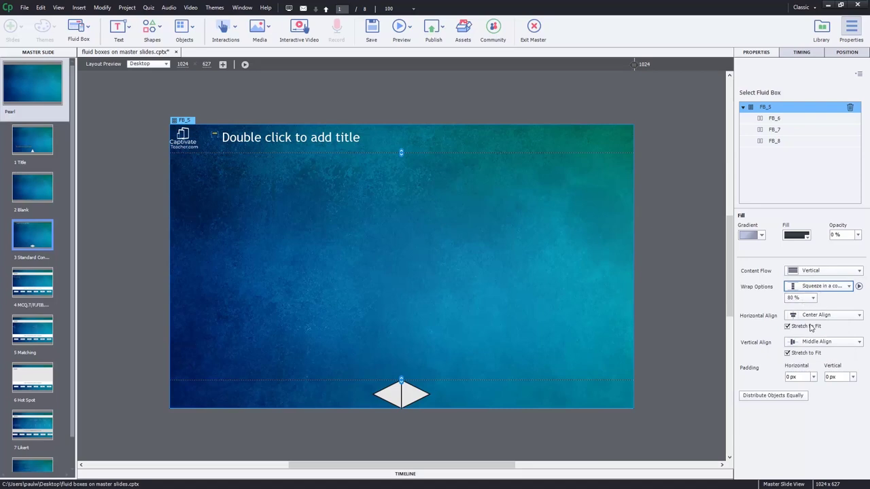
click(783, 121)
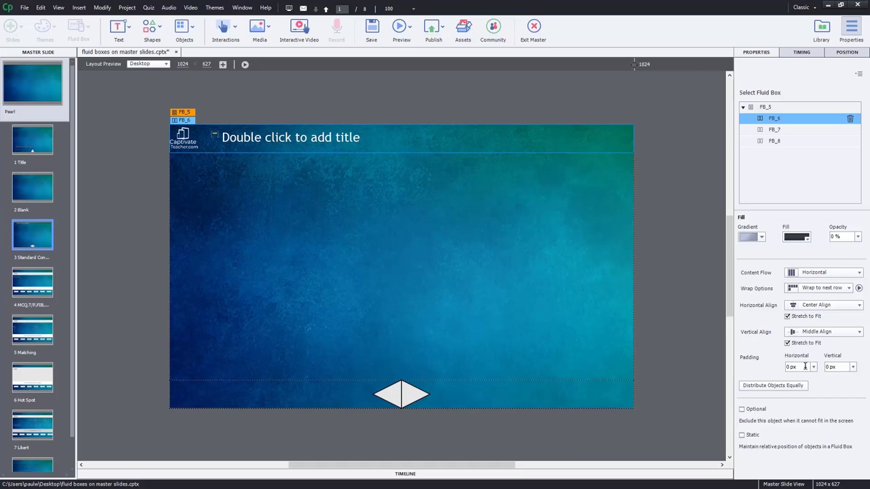
Set the header box FB_6's horizontal padding to 50 px
click(813, 367)
click(823, 477)
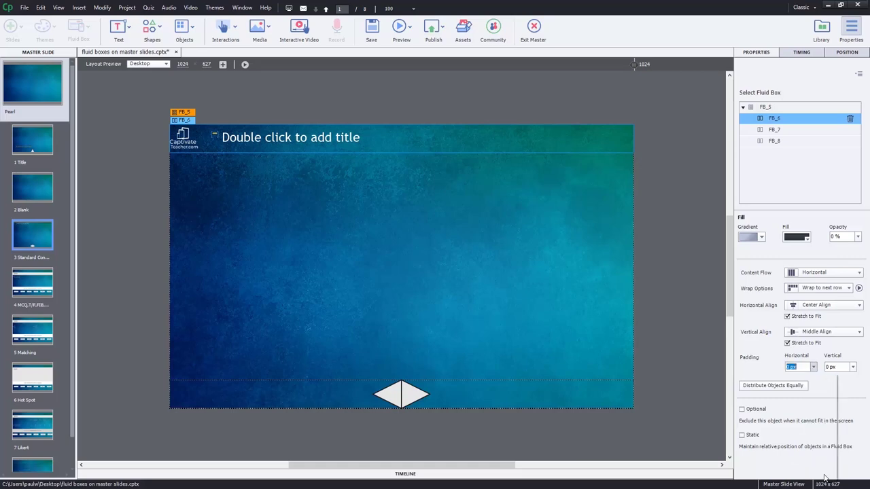
click(812, 366)
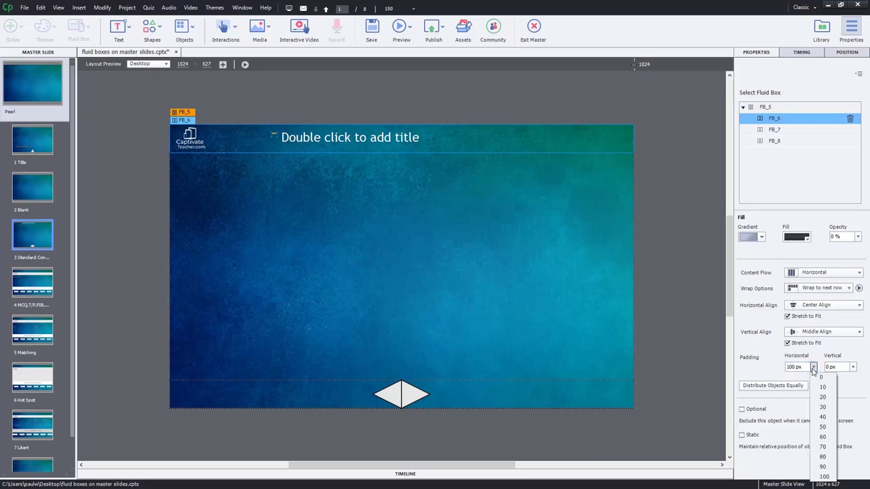
click(824, 427)
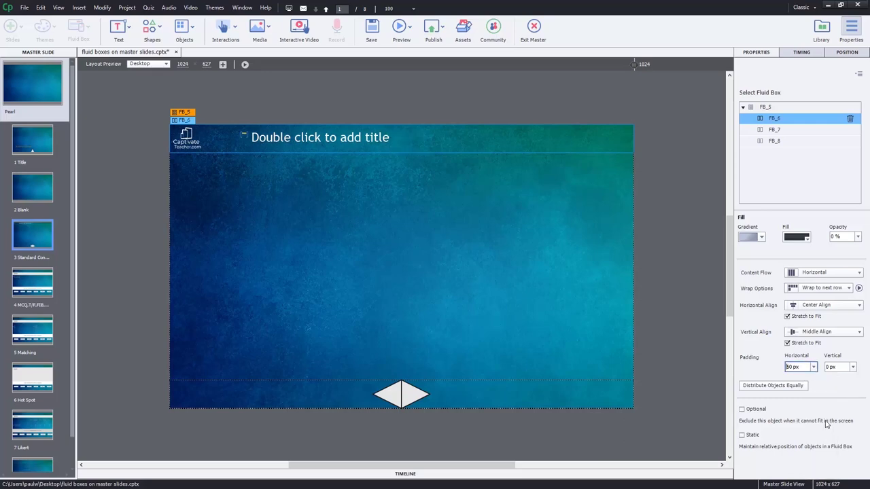
Make FB_6 squeeze its items into one row with Space Around alignment, then select the logo
click(821, 288)
click(818, 328)
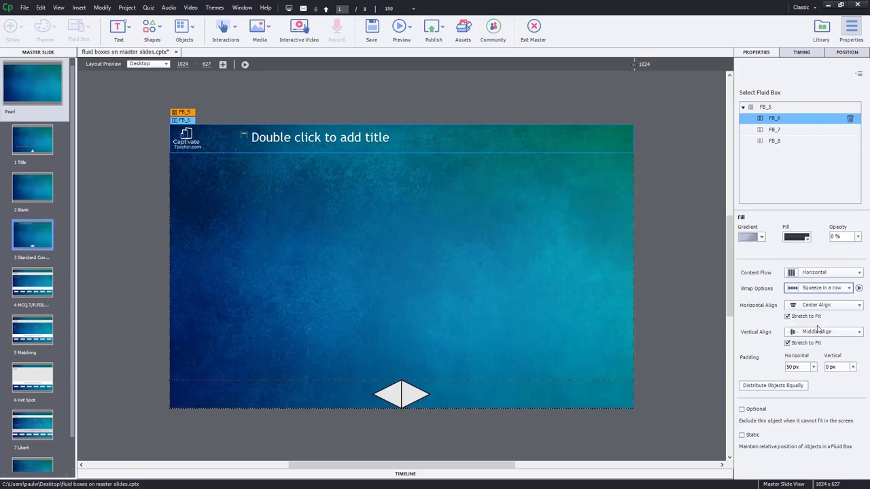
click(817, 306)
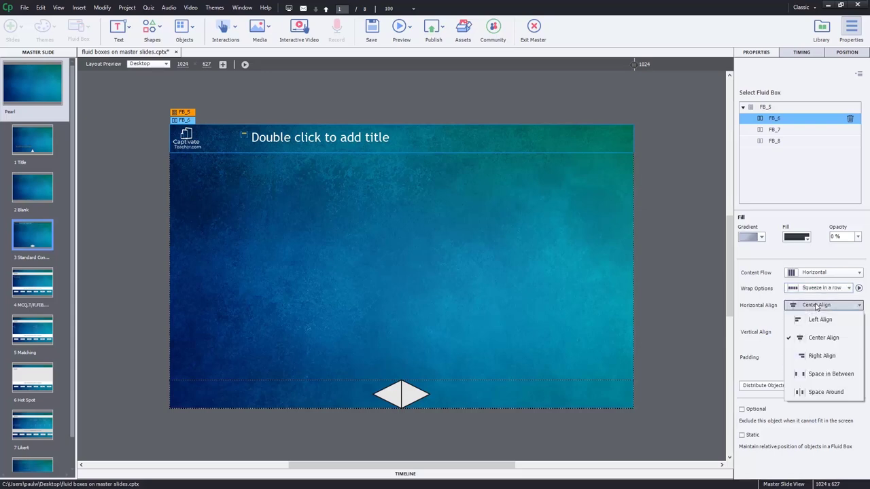
click(821, 393)
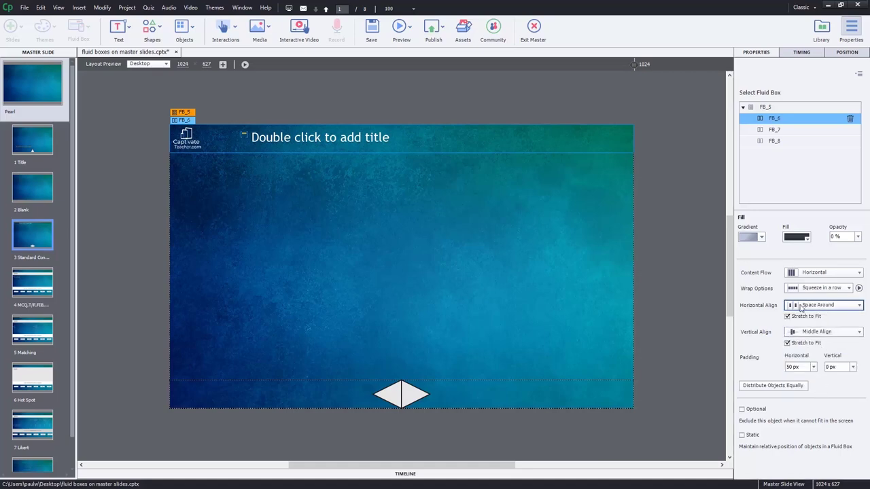
click(276, 149)
click(197, 146)
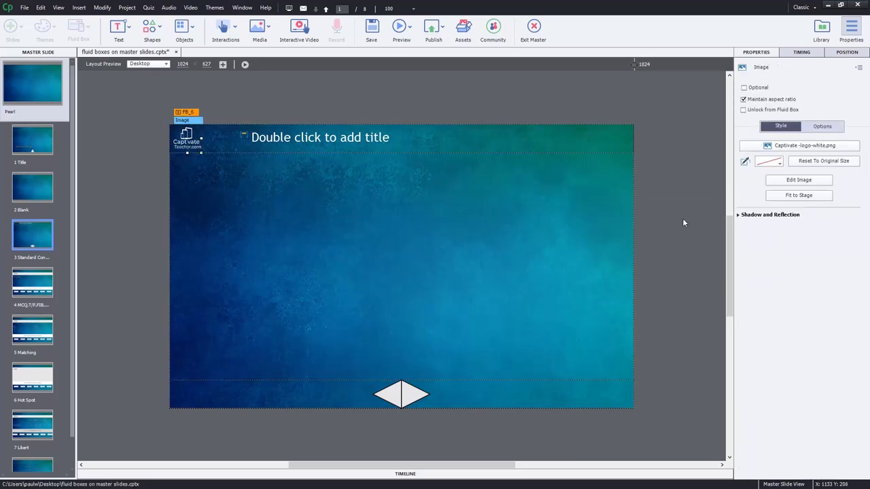
Make the middle box FB_7 flow vertically, squeezed into a column
click(475, 246)
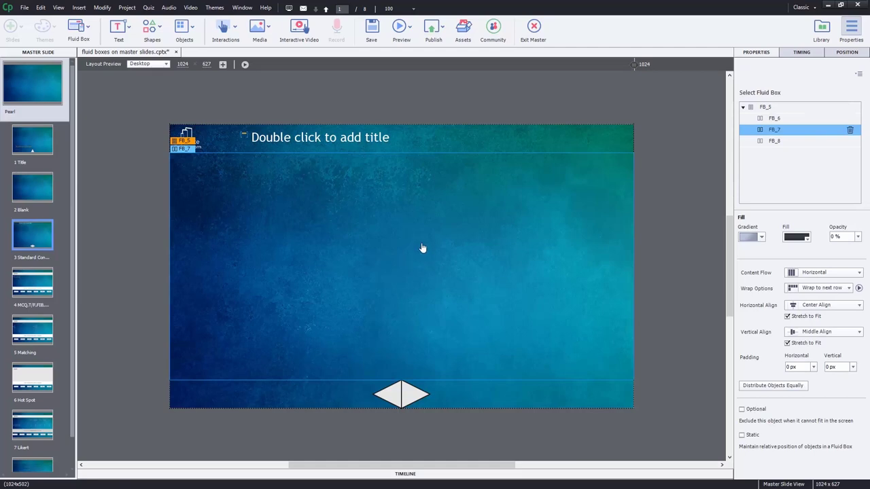
click(822, 272)
click(818, 288)
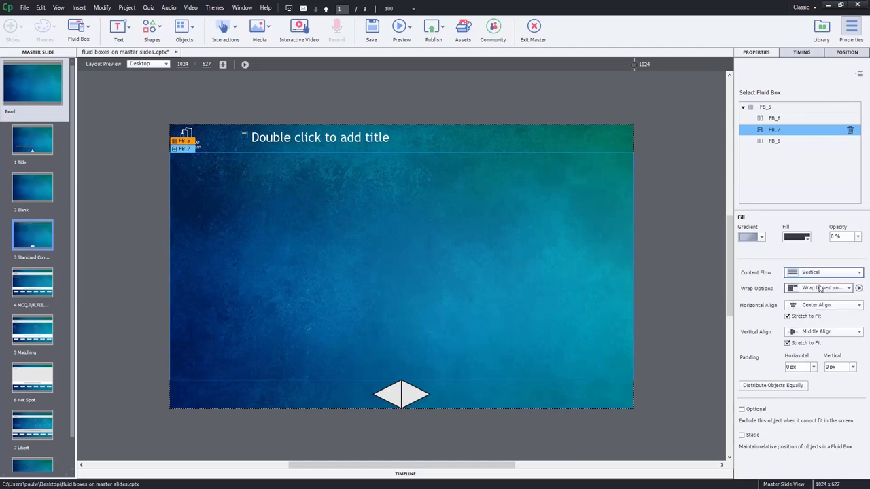
click(820, 289)
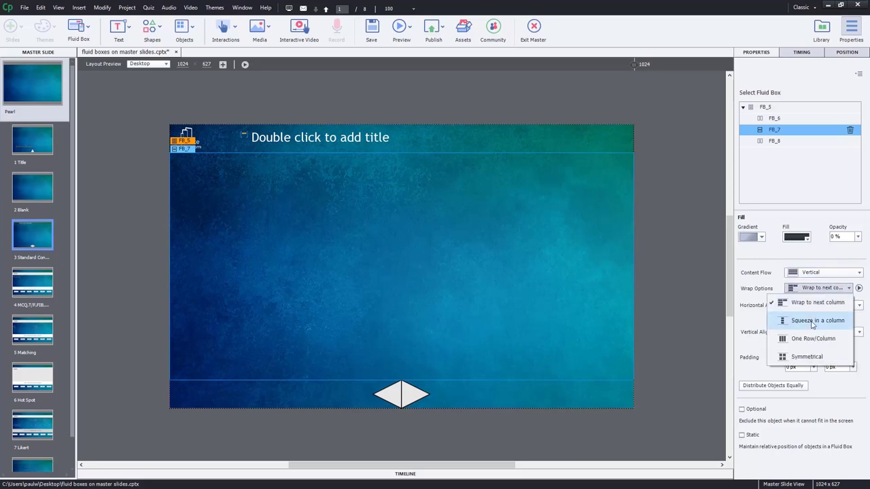
click(812, 320)
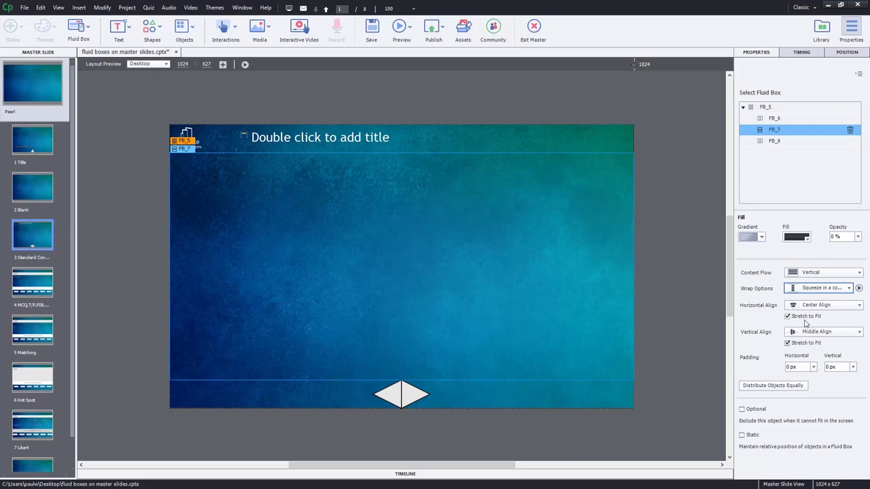
Set the bottom box FB_8 to squeeze into a row with Space Around alignment
click(560, 398)
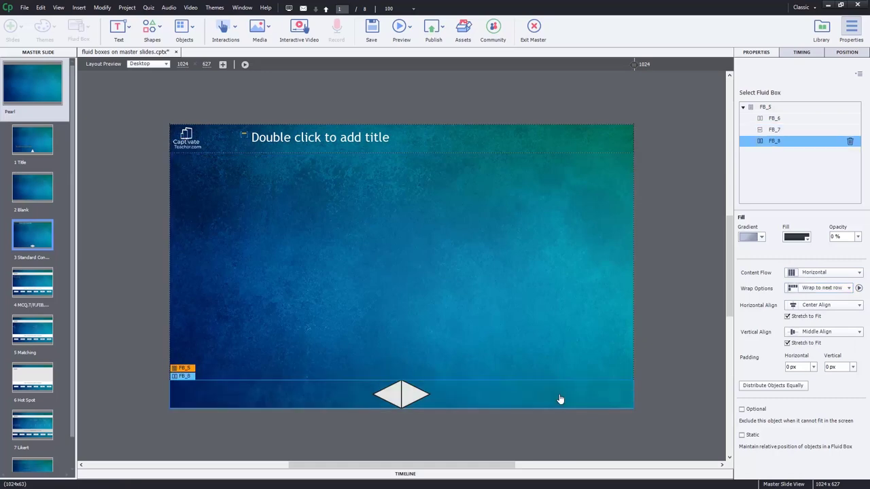
click(821, 288)
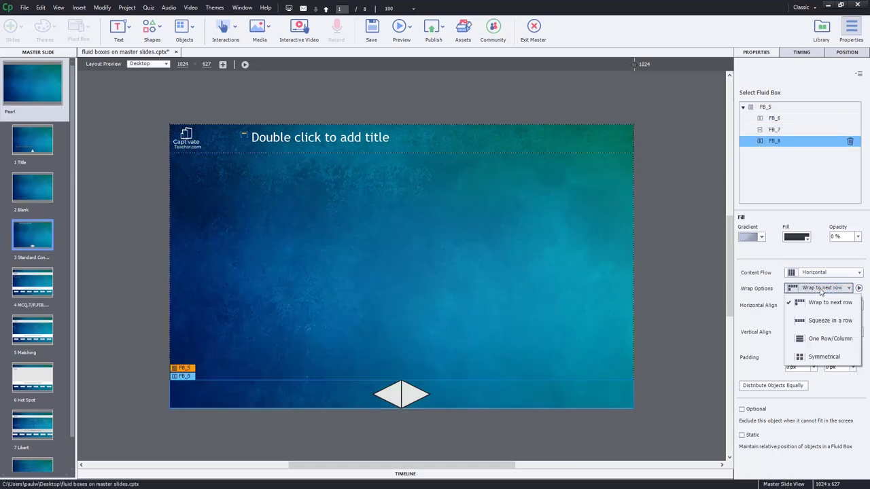
click(825, 320)
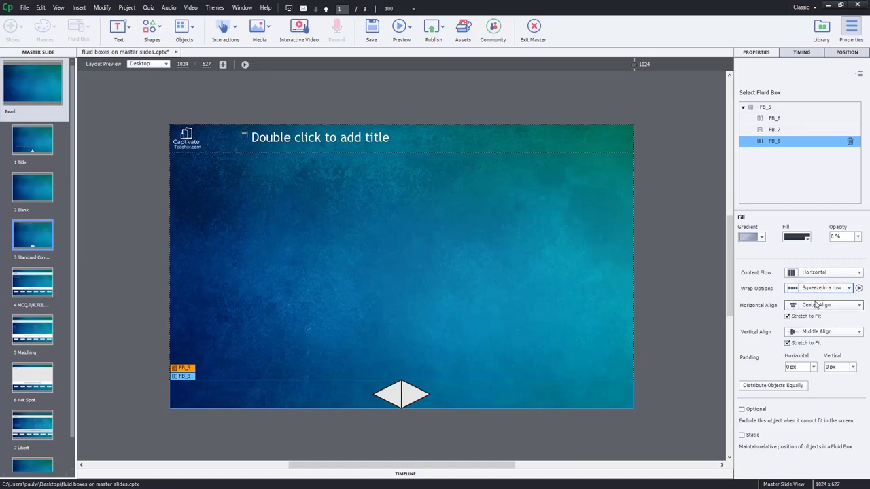
click(817, 305)
click(820, 395)
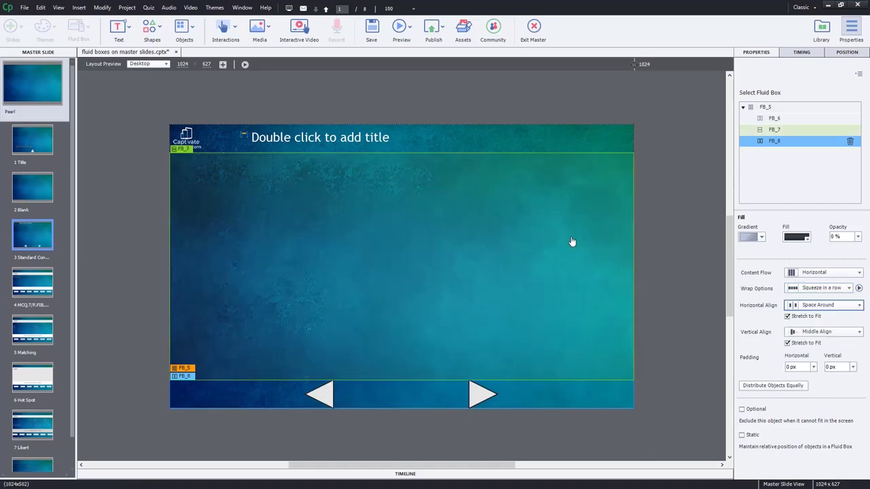
Test narrower preview widths and mark the Captivate logo Optional, then restore full width
drag(635, 63, 285, 69)
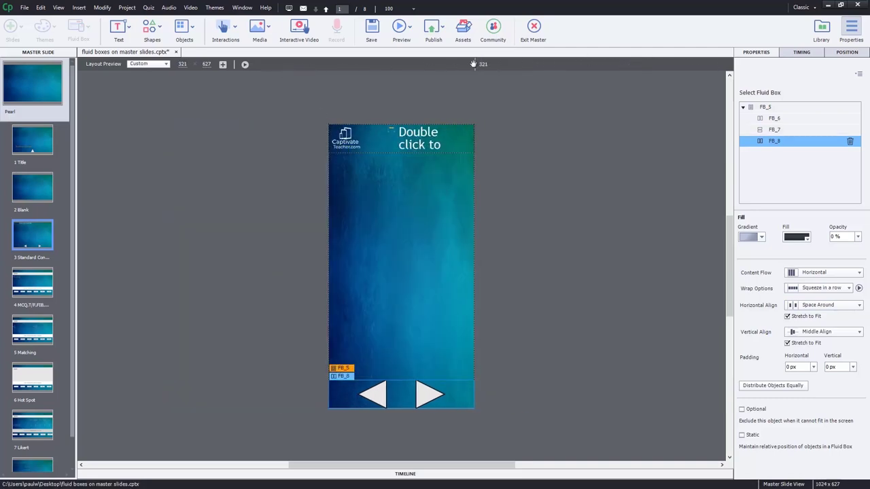
drag(474, 63, 501, 64)
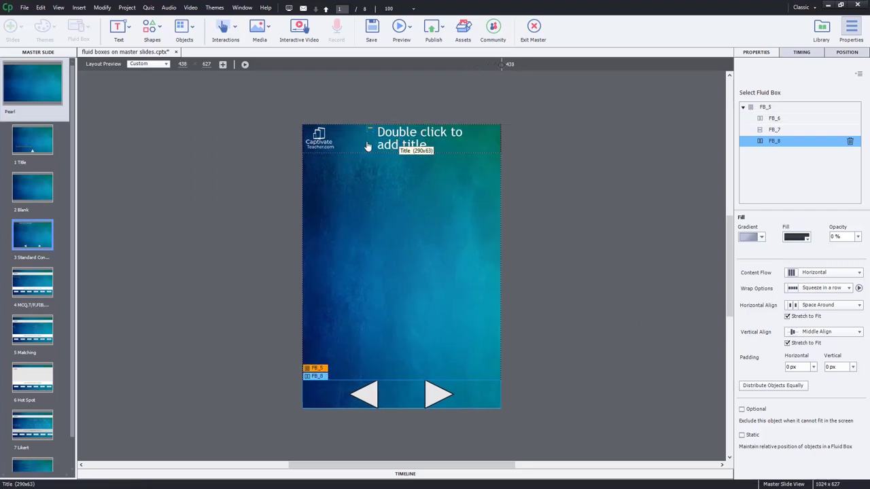
click(403, 141)
click(498, 145)
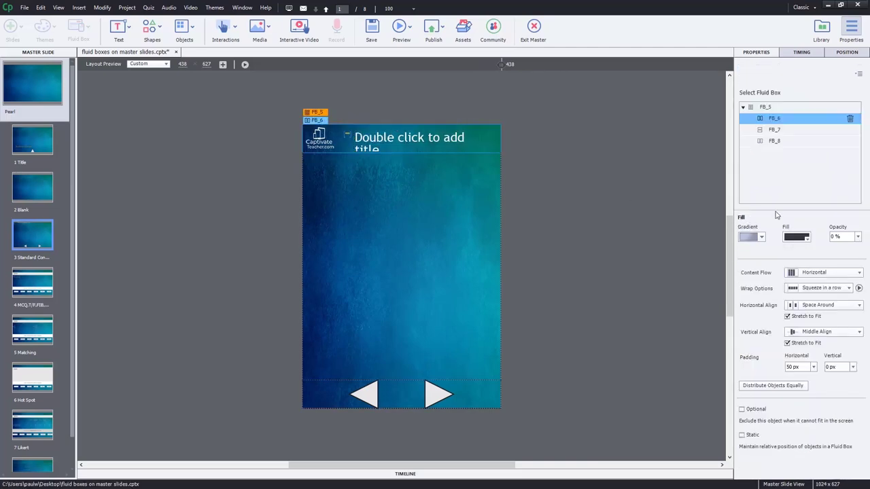
click(316, 147)
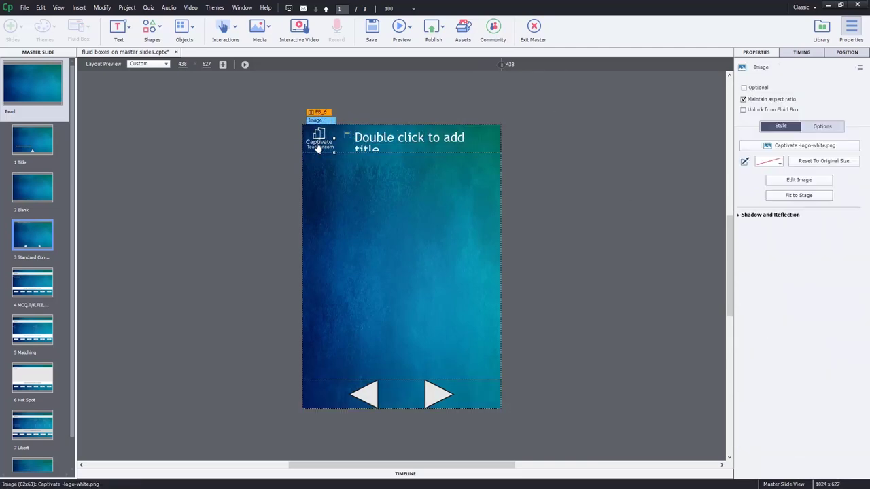
click(757, 89)
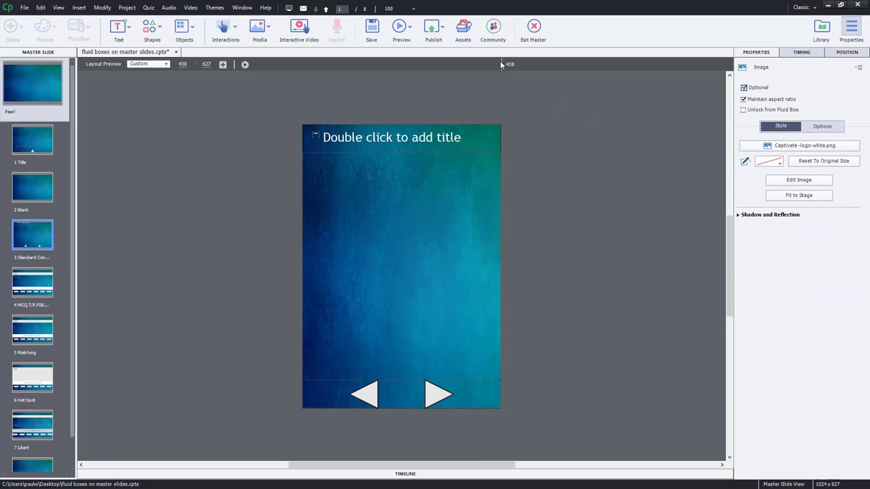
drag(506, 64, 633, 64)
Change parent box FB_5's column squeeze from 80% to 60% and preview a different width
click(594, 207)
click(773, 108)
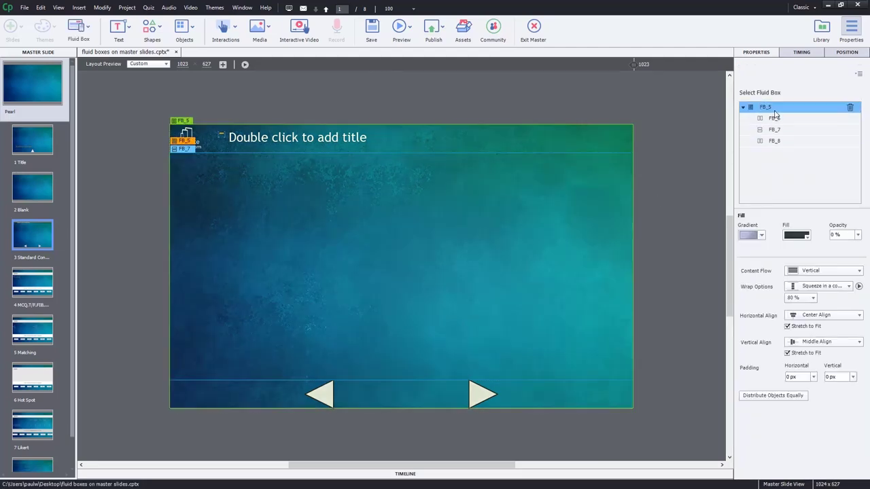
click(800, 299)
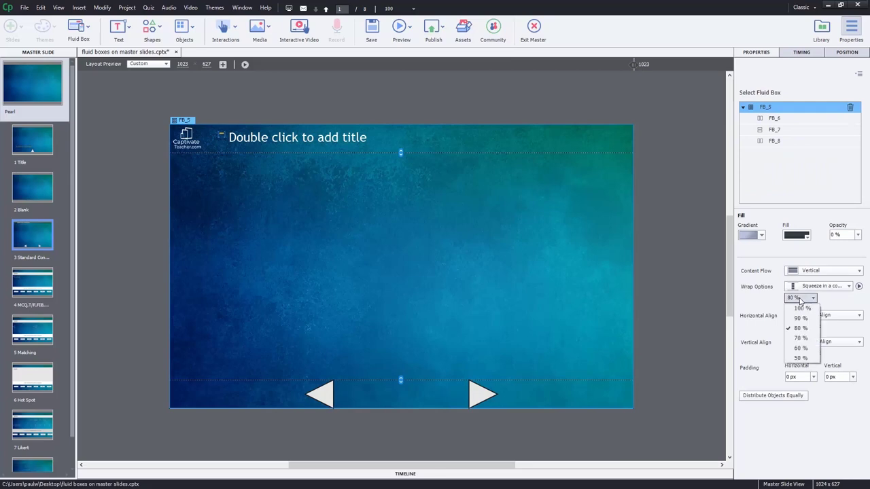
click(800, 348)
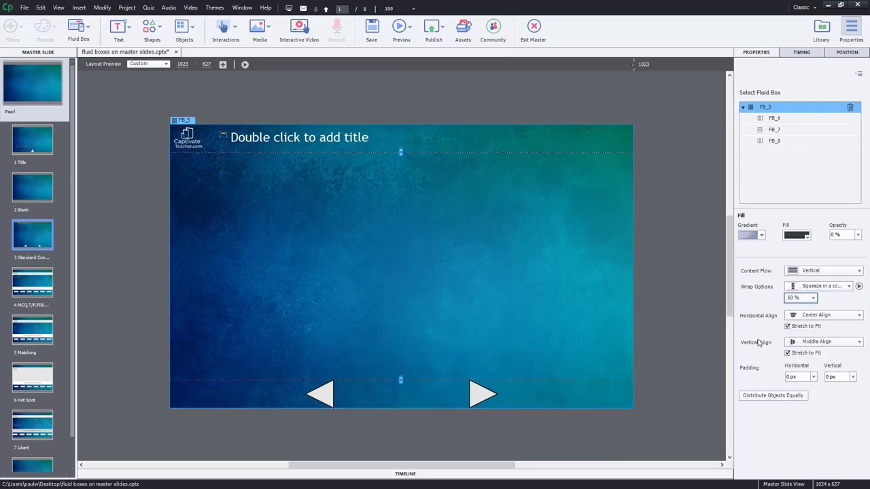
drag(633, 64, 760, 66)
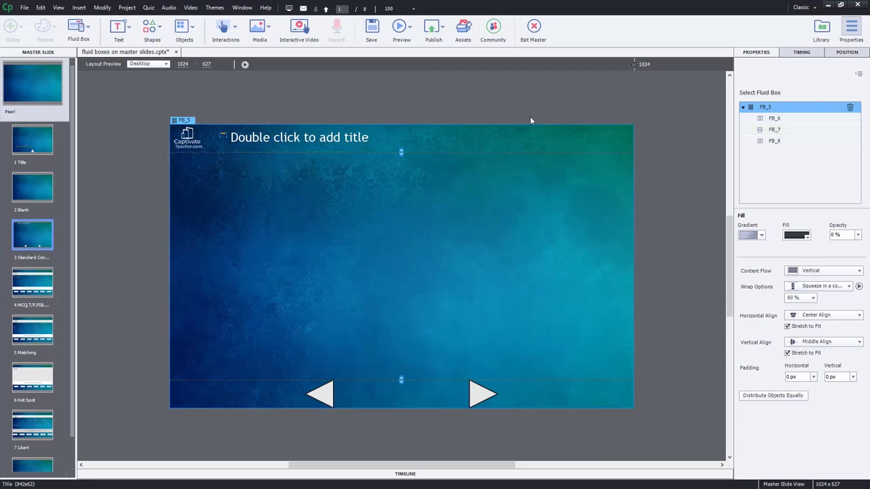
Exit master editing and insert a new slide from the Standard Content Slide master
click(533, 28)
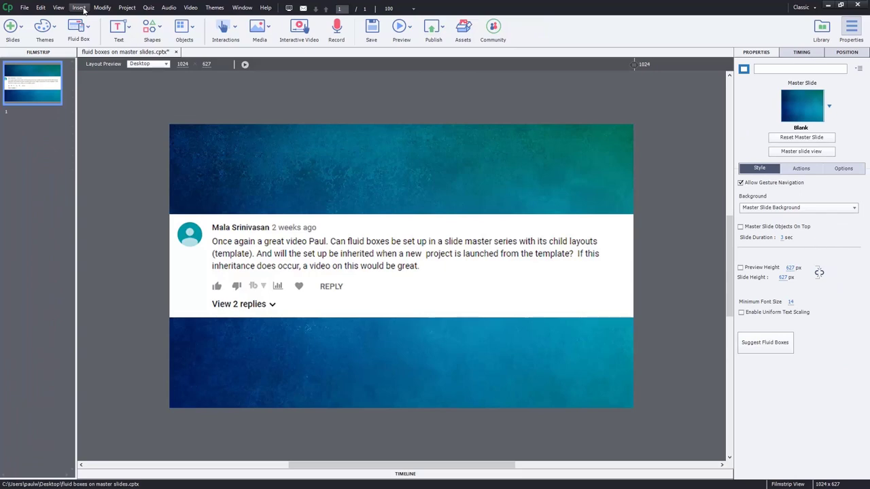
click(78, 8)
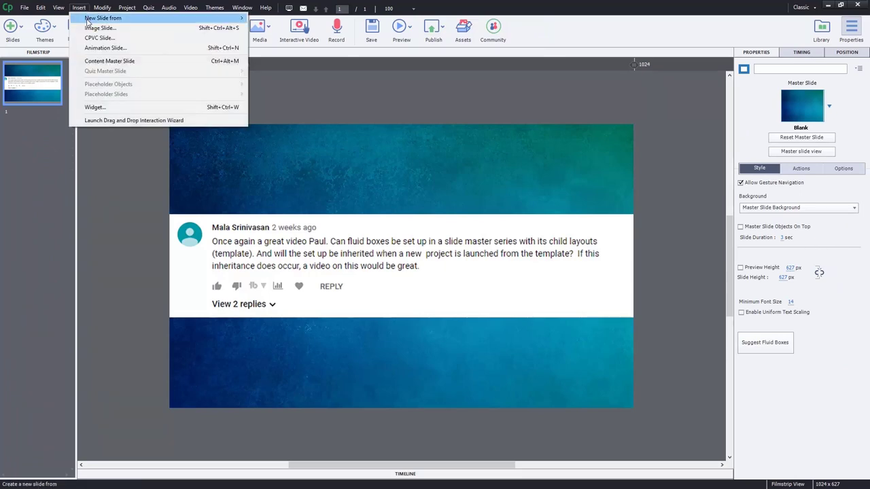
mouse_move(89, 20)
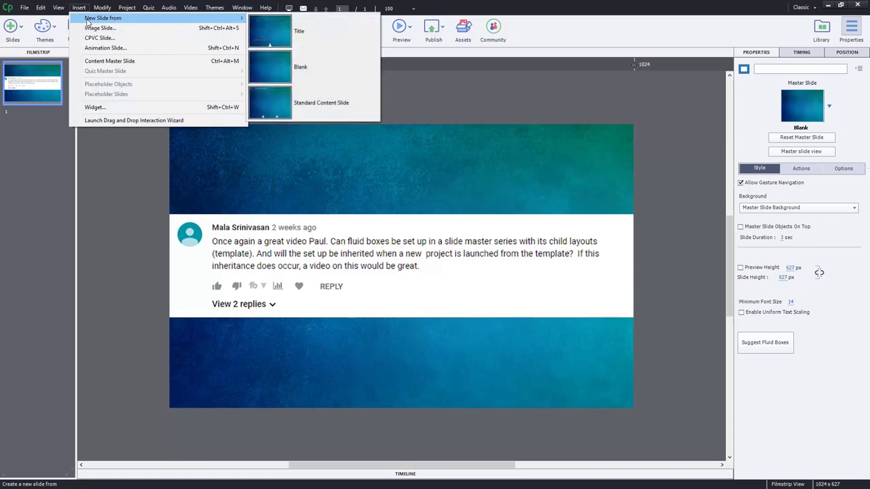
click(275, 109)
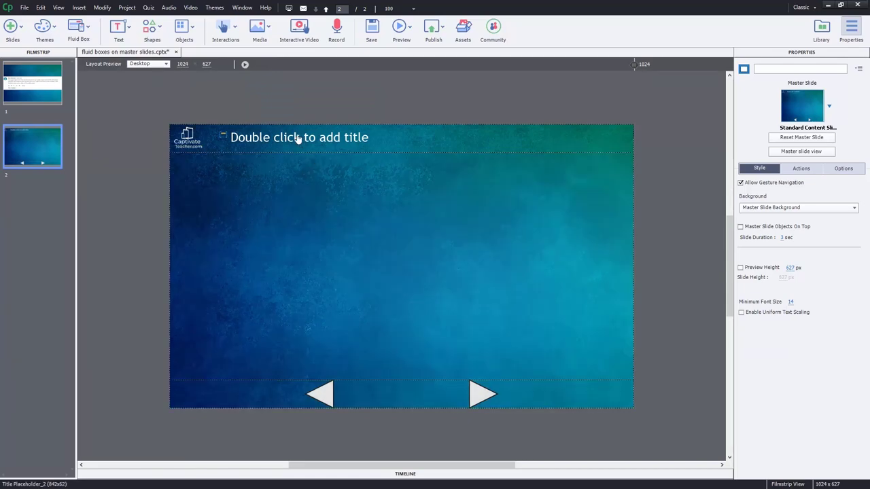
Title the new slide 'Slide Two Content'
click(309, 142)
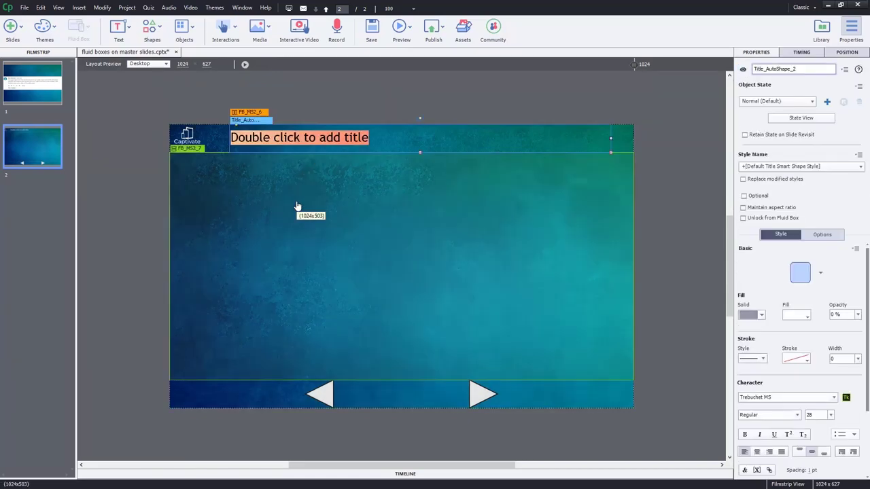
text(Slide Two Content)
click(114, 252)
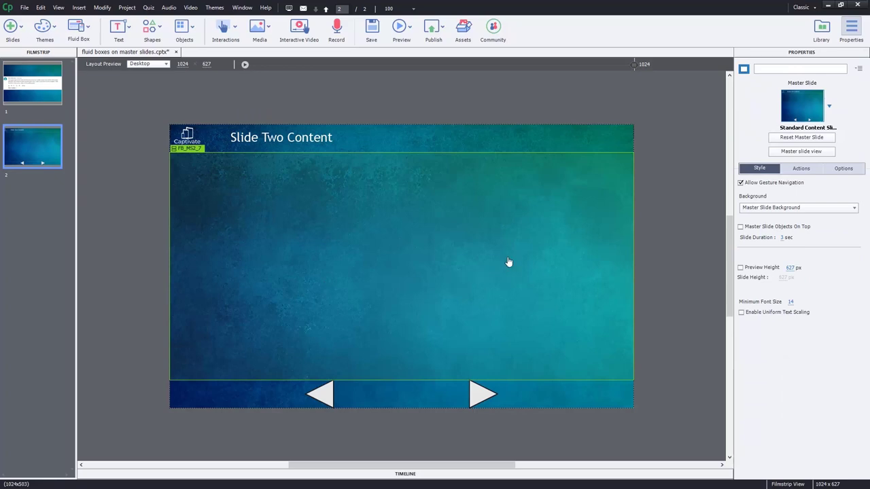
click(509, 261)
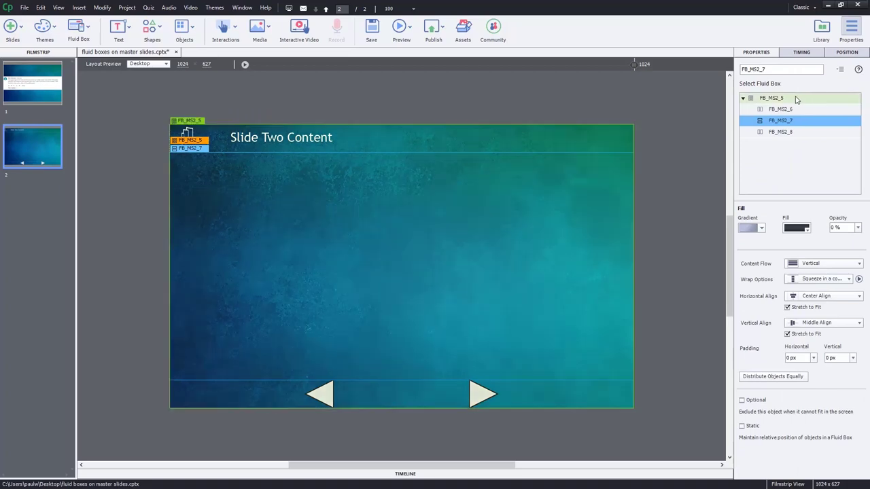
click(838, 101)
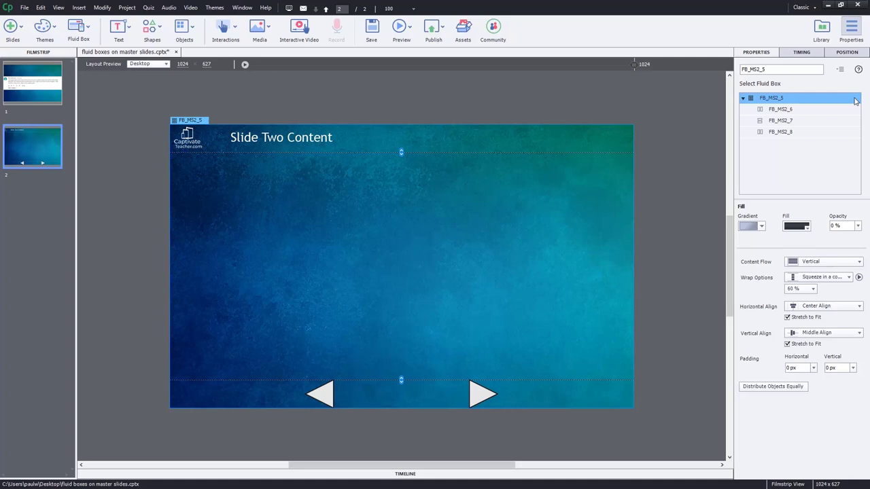
click(854, 110)
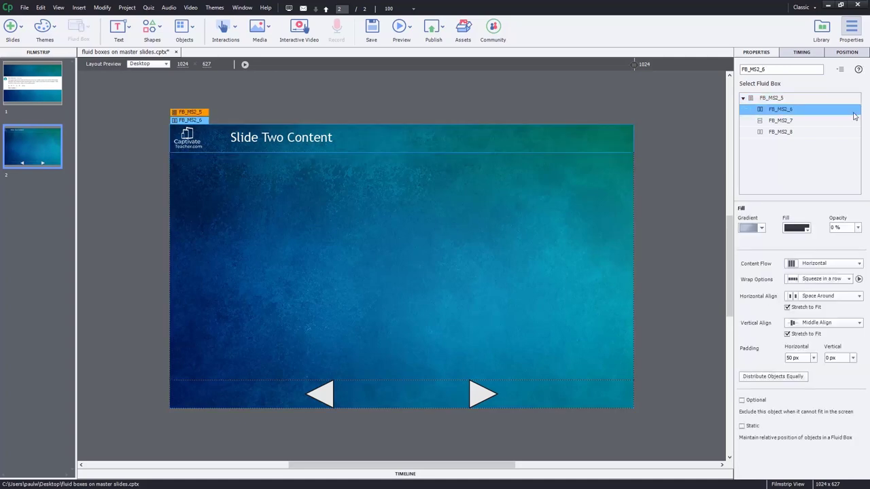
click(854, 121)
click(854, 132)
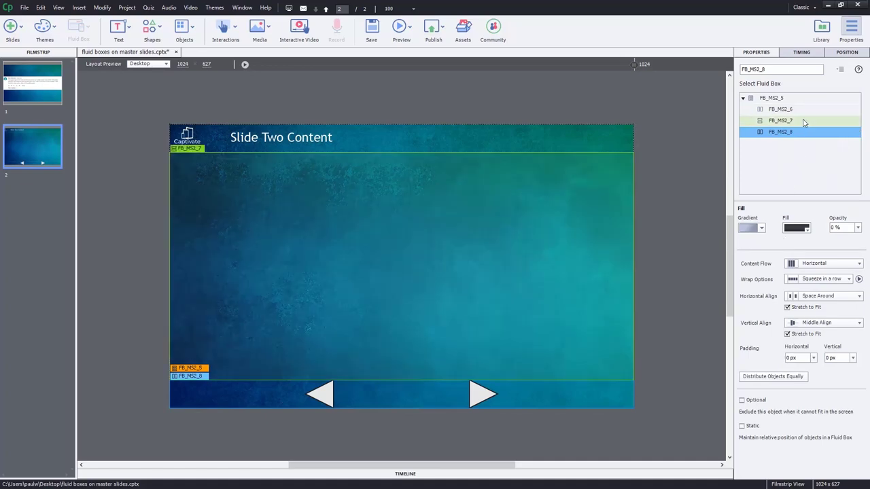
click(803, 121)
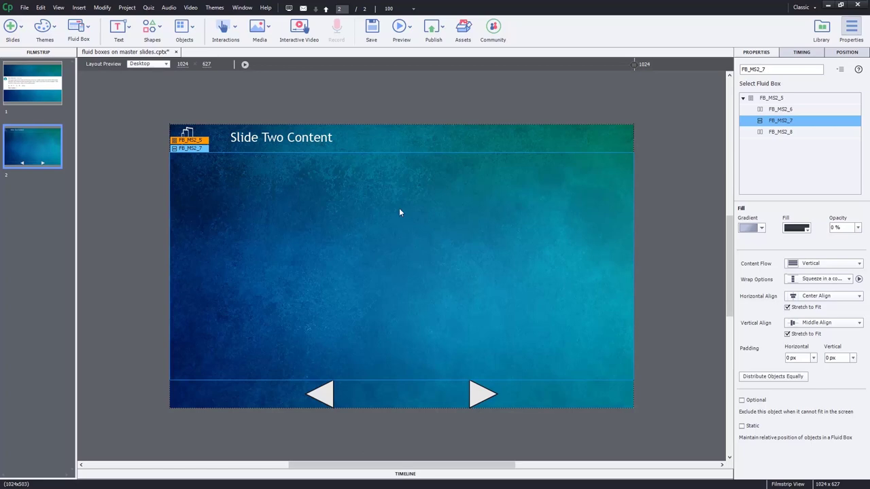
Insert a two-cell horizontal fluid box into FB_MS2_7 and narrow the left box FB_9 to about a third
click(85, 27)
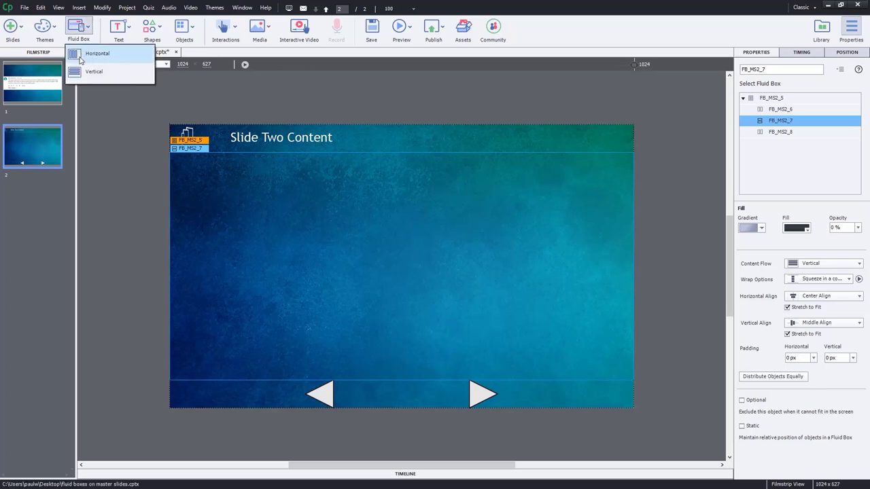
mouse_move(80, 61)
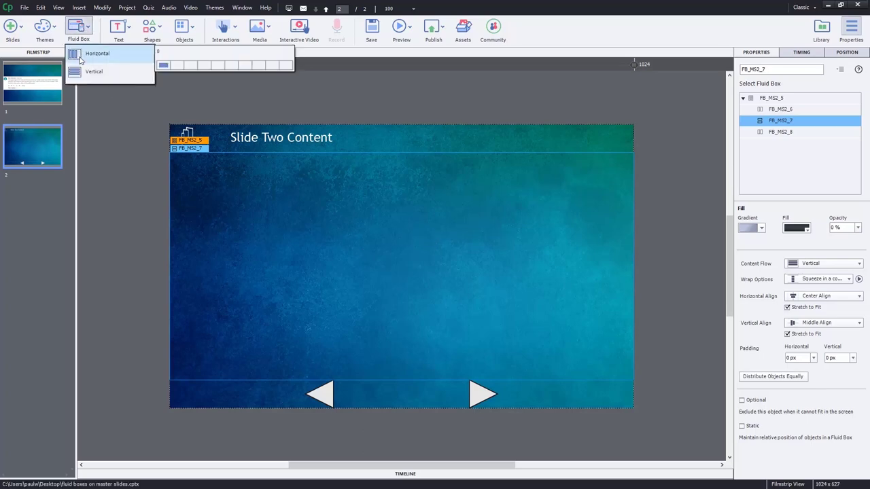
click(171, 66)
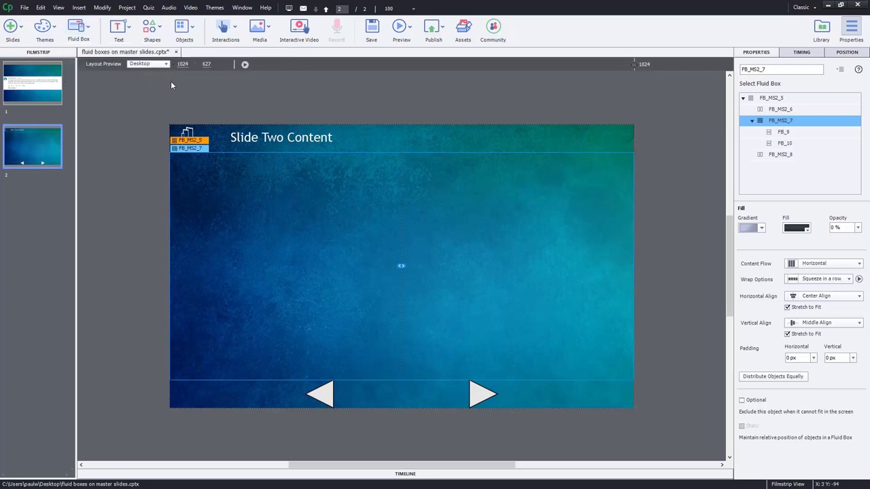
drag(401, 266, 323, 266)
click(258, 239)
click(502, 232)
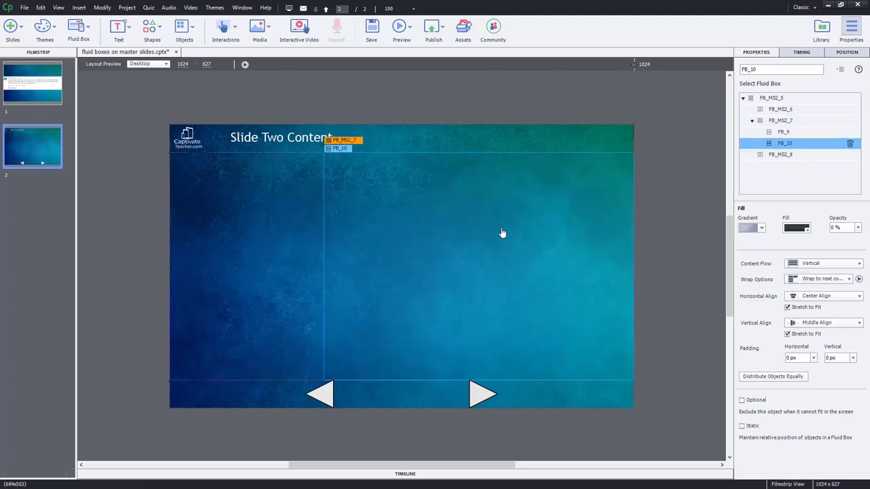
click(281, 243)
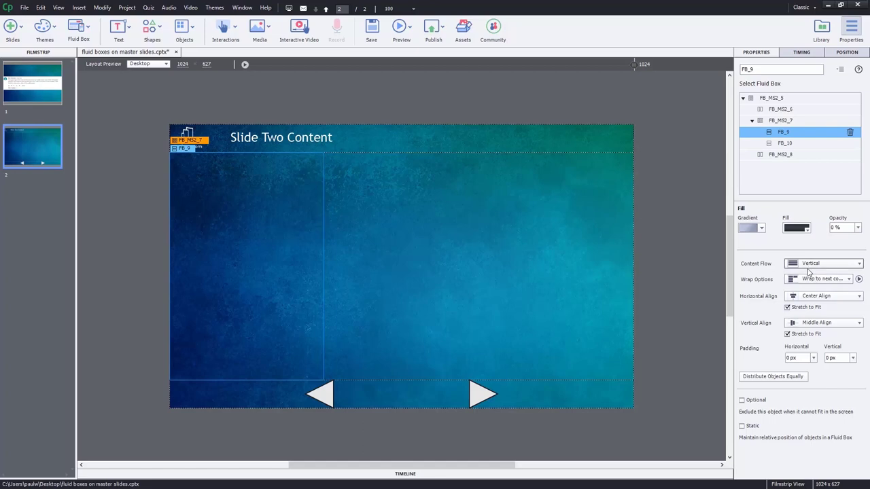
Select the left child box FB_9 and mark it Optional
click(782, 121)
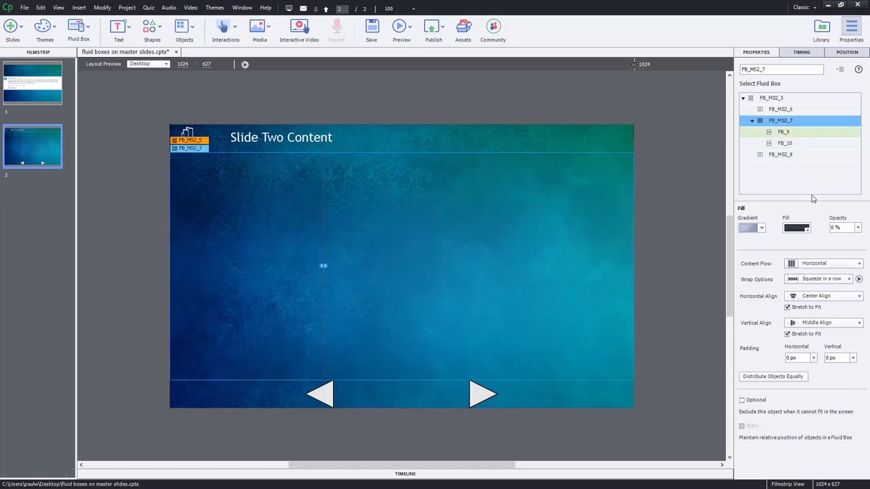
click(789, 132)
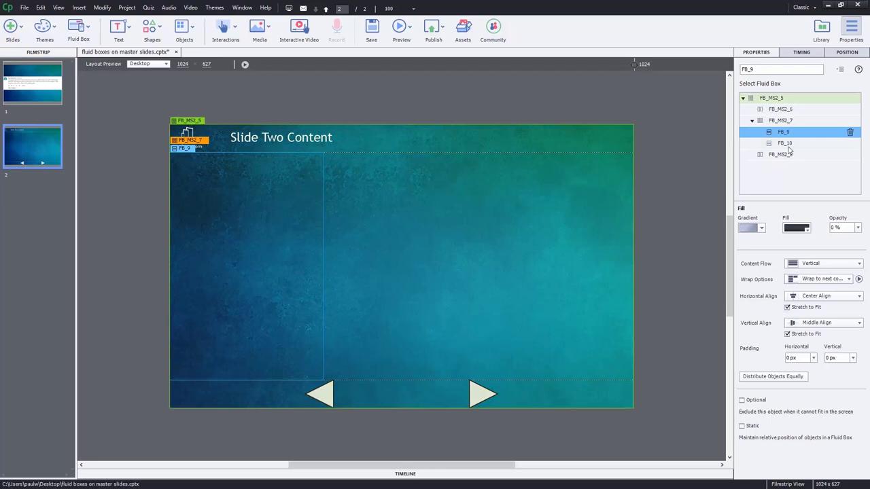
click(741, 400)
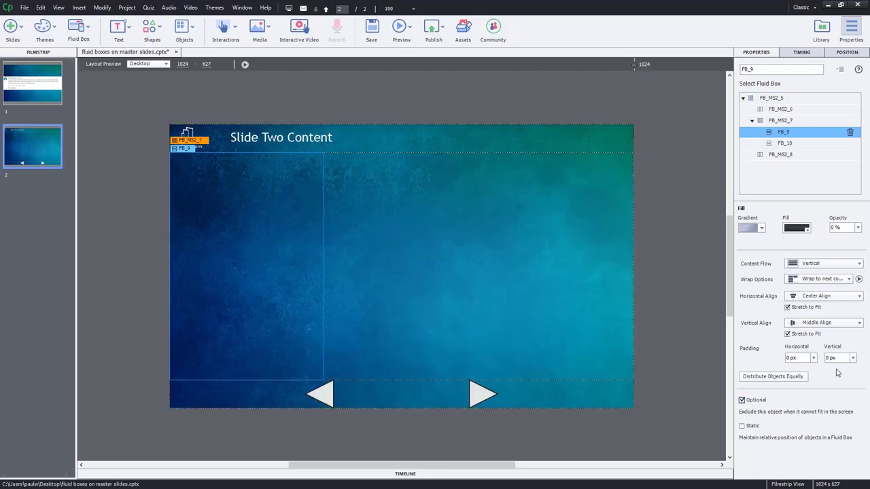
Set FB_9 to horizontal flow, Squeeze in a row, and Bottom Align
click(813, 278)
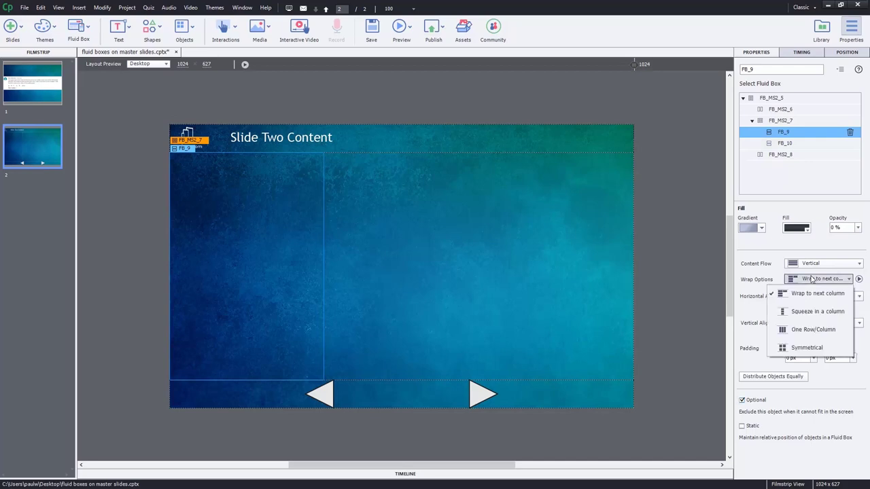
click(813, 279)
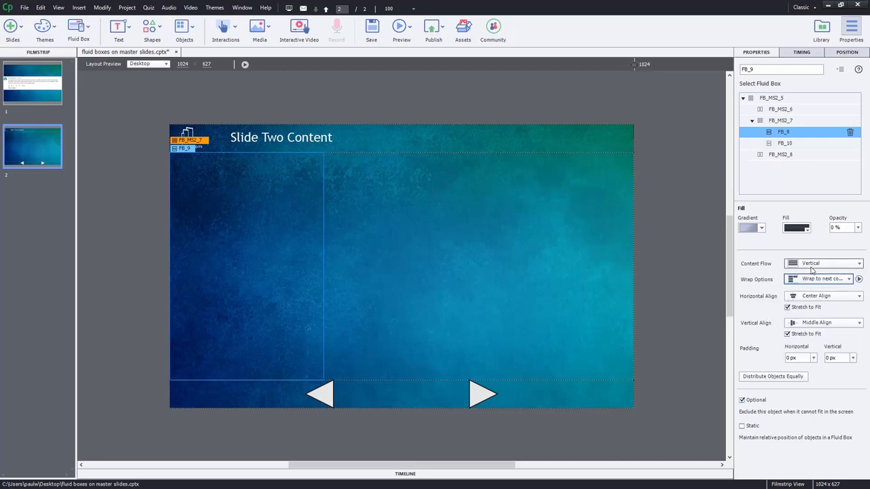
click(819, 264)
click(815, 295)
click(812, 278)
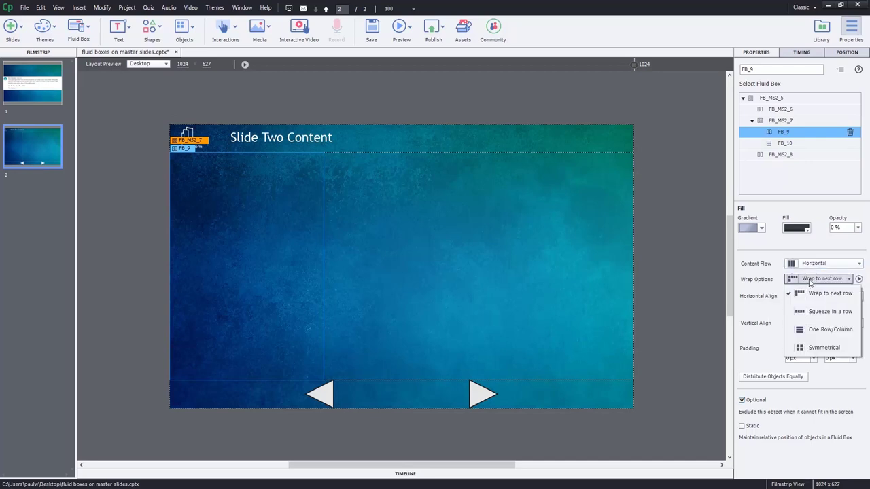
click(812, 311)
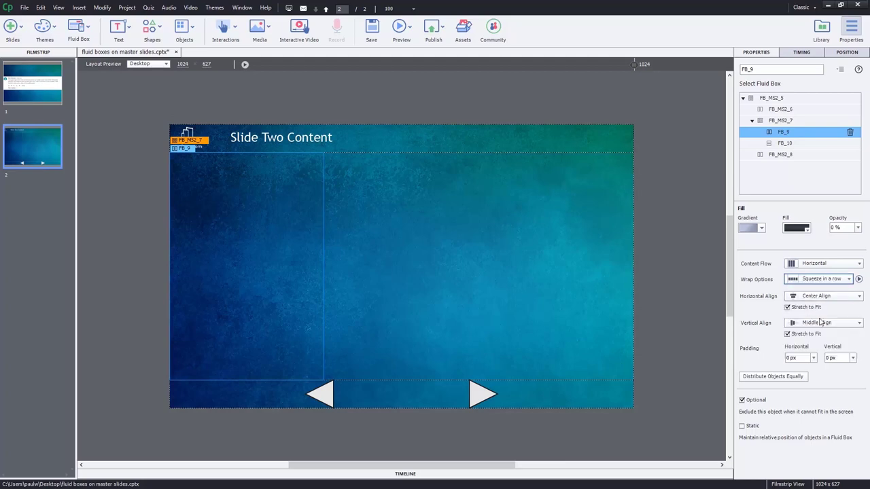
click(820, 322)
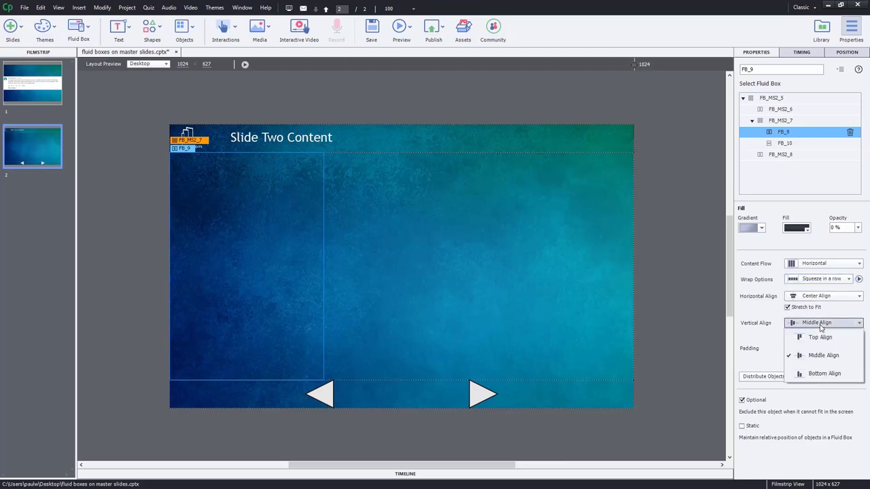
click(820, 374)
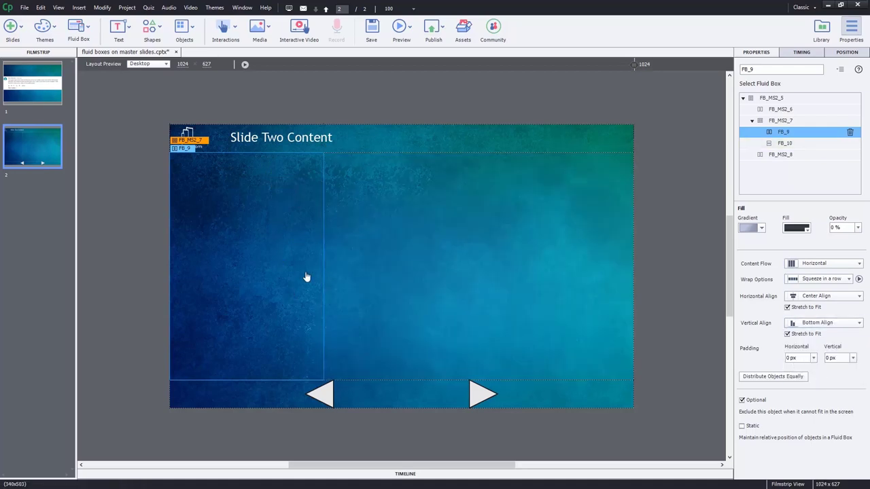
Insert the high-resolution standing-man character from Media > Characters into FB_9
click(268, 28)
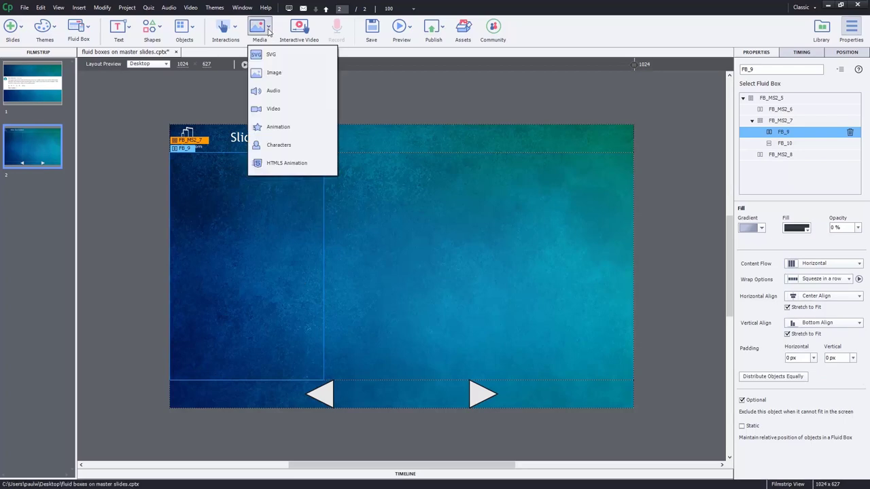
click(262, 145)
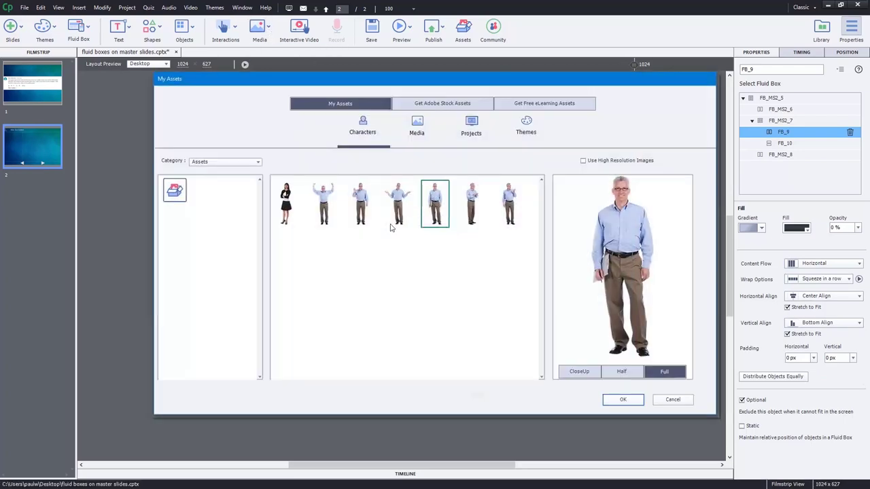
click(582, 161)
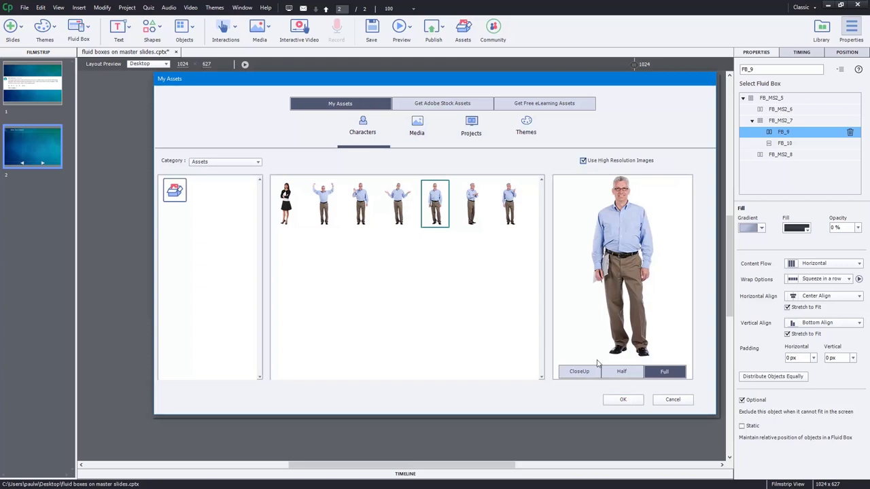
click(620, 400)
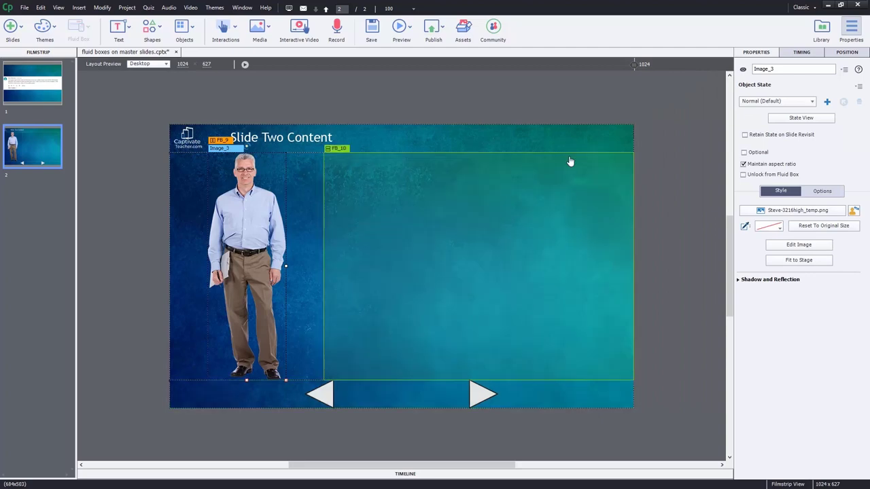
drag(634, 64, 436, 64)
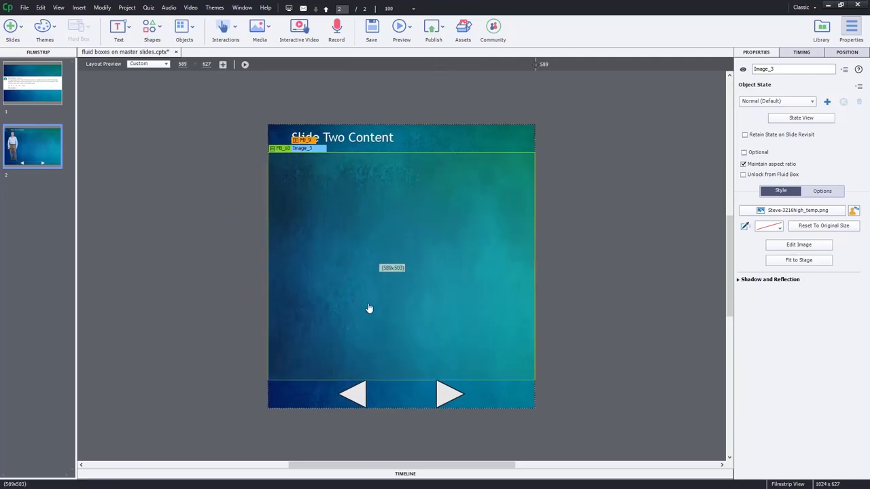
drag(537, 64, 702, 64)
click(540, 257)
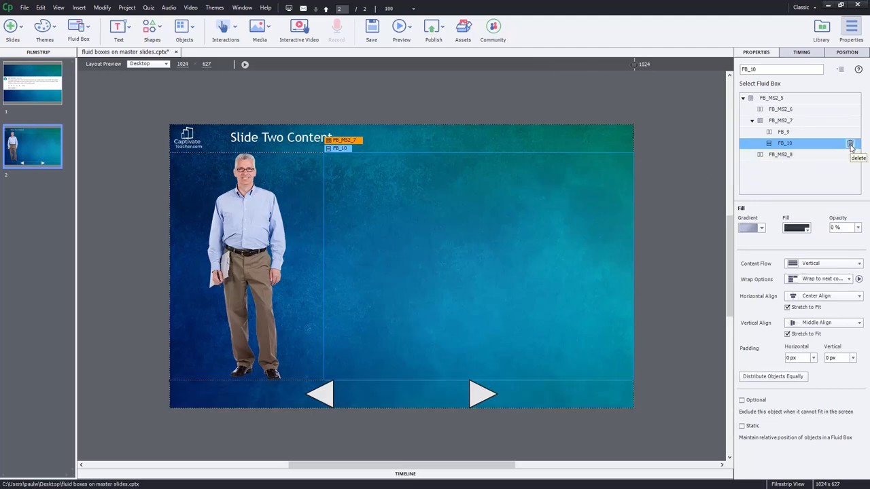
click(824, 159)
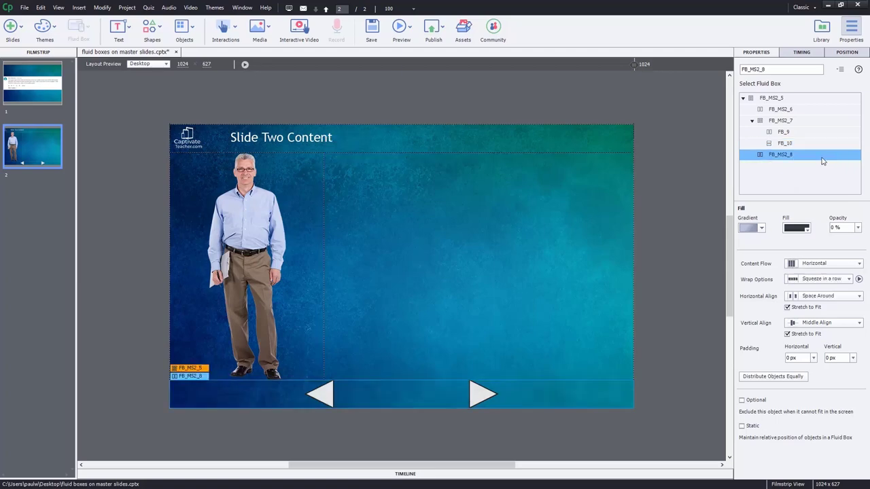